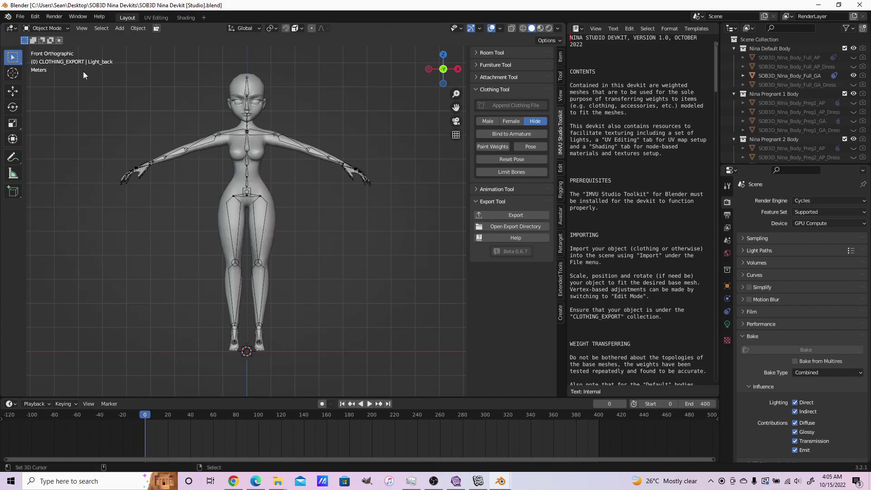
Import Tutorial shirt.fbx through the FBX importer so it lands on the Nina body's torso.
left_click(20, 16)
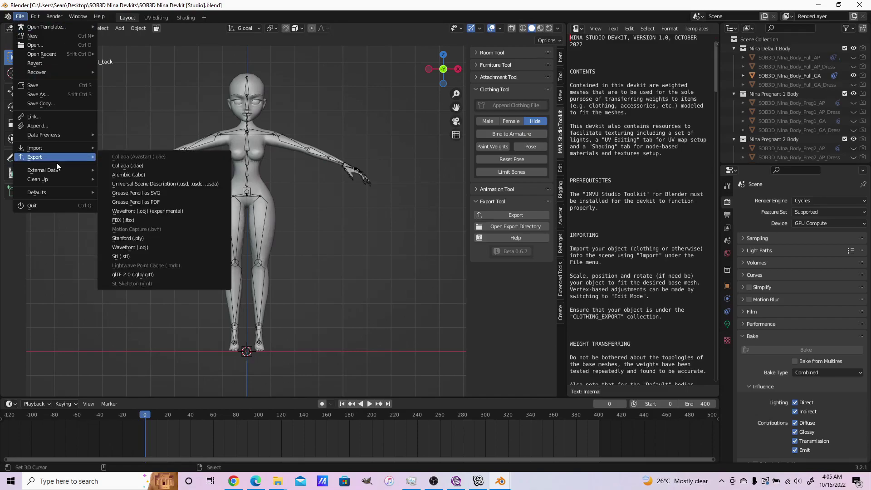
mouse_move(60, 154)
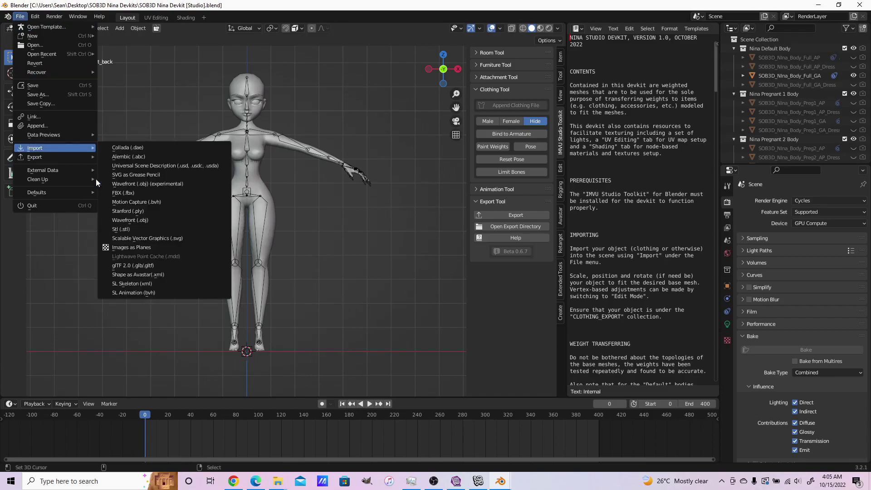
left_click(117, 192)
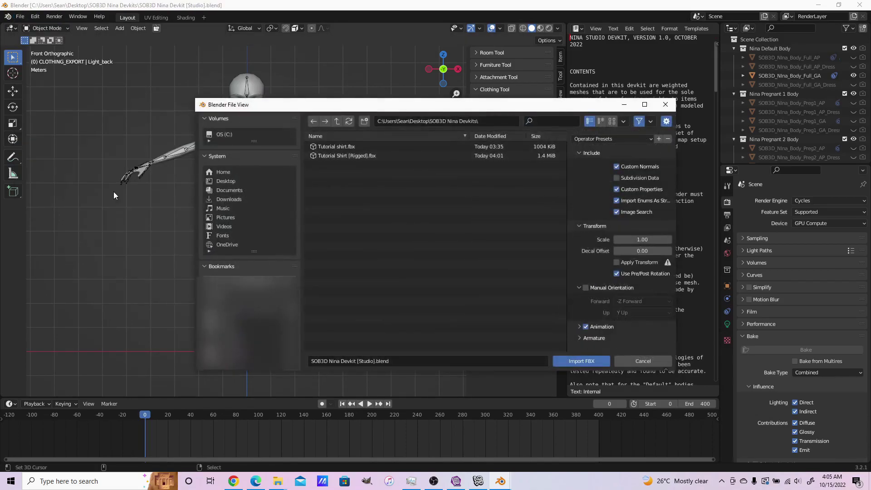
double_click(348, 147)
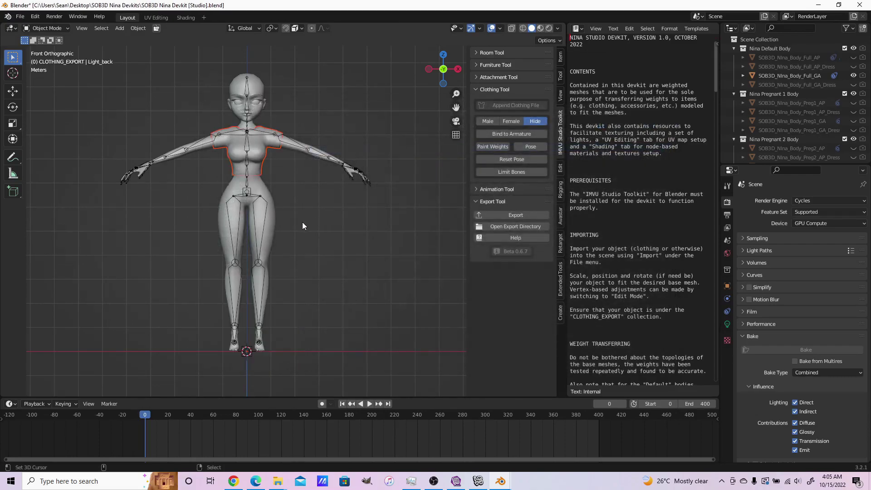
Select the Nina body mesh, then zoom in on the head and shoulders to inspect the Tutorial_Shirt's fit.
left_click(266, 191)
scroll(273, 196, "up", 4)
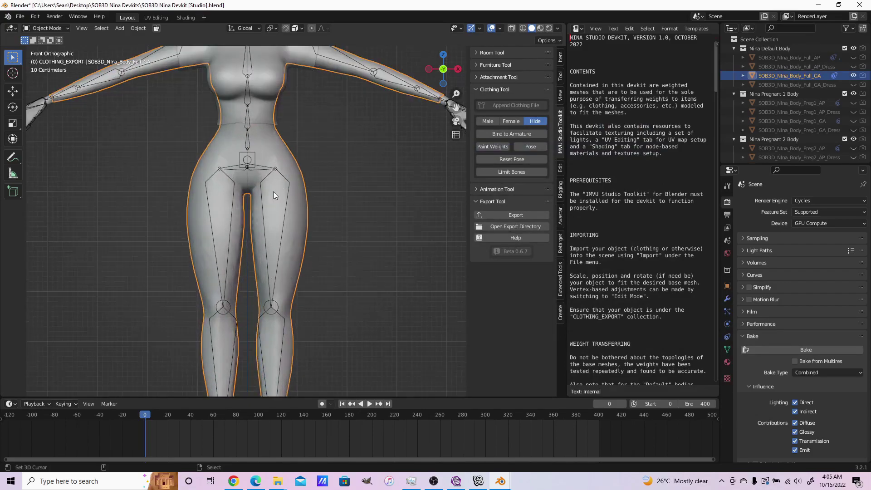
middle_click_drag(291, 178, 293, 303, "shift")
left_click(285, 246)
scroll(358, 246, "up", 3)
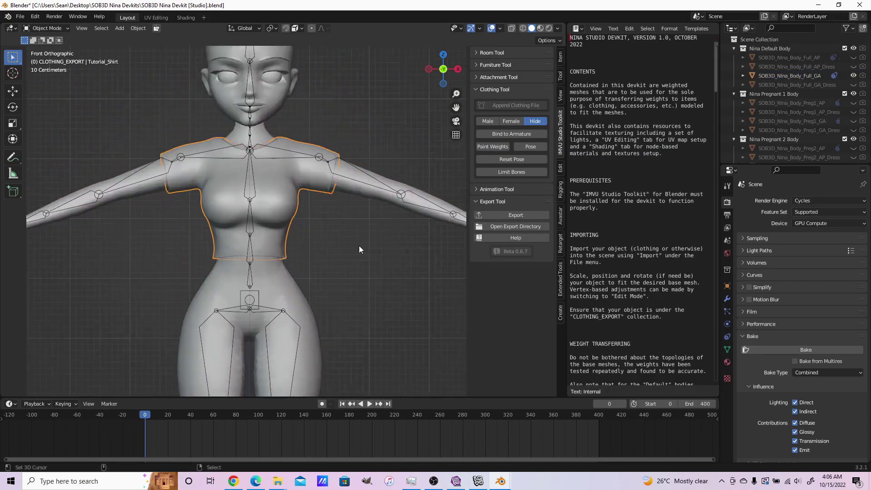
scroll(315, 219, "down", 2)
scroll(321, 236, "up", 2)
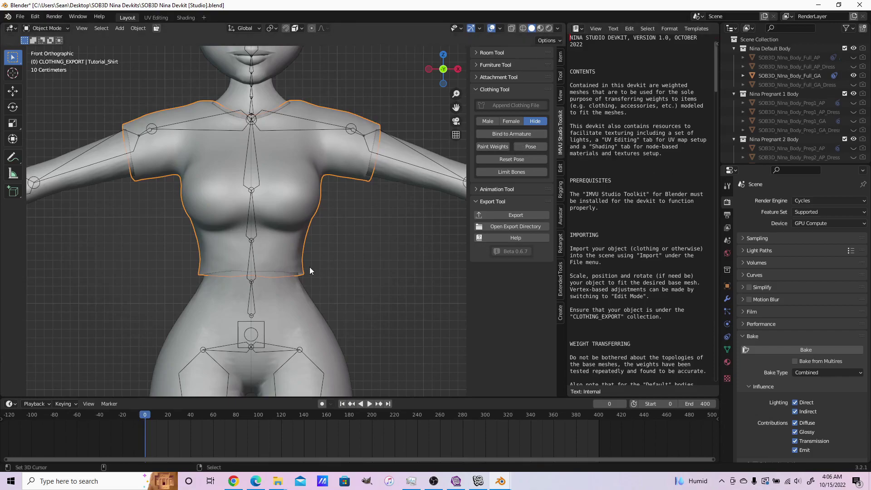
Reselect the body mesh and add the Tutorial_Shirt to the selection as the active object.
left_click(306, 309)
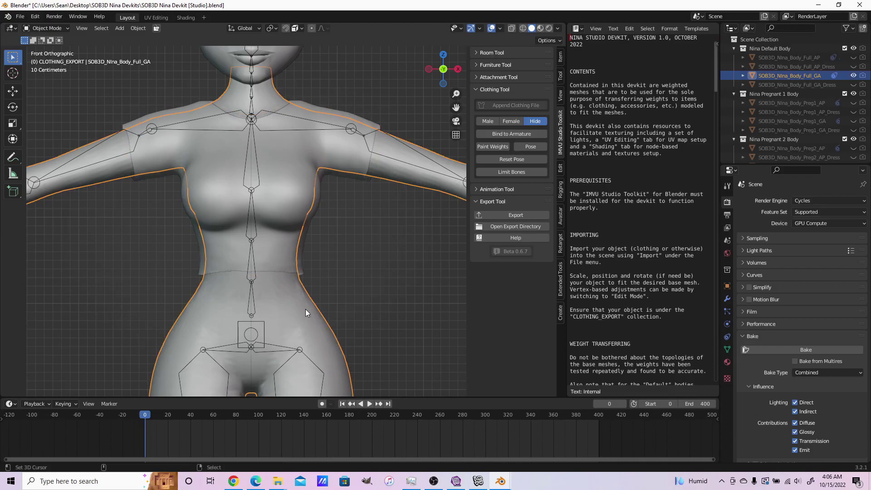
scroll(306, 309, "down", 2)
scroll(301, 303, "up", 2)
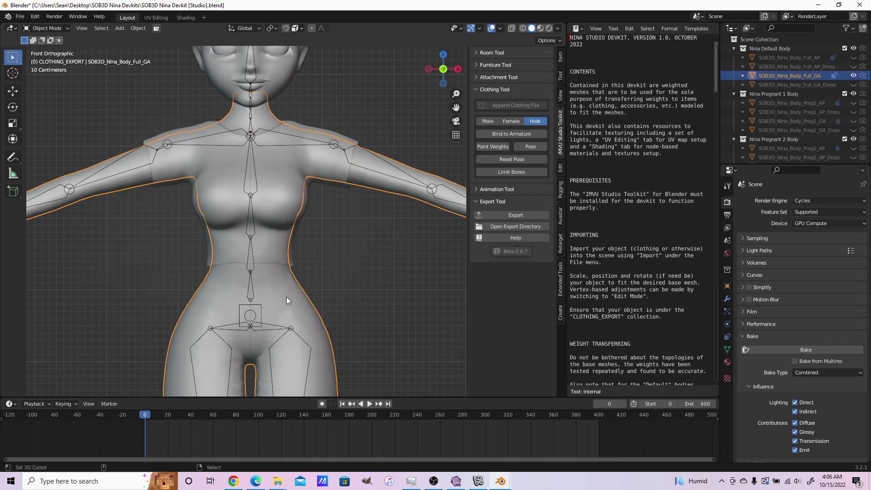
scroll(304, 256, "down", 2)
scroll(304, 256, "up", 3)
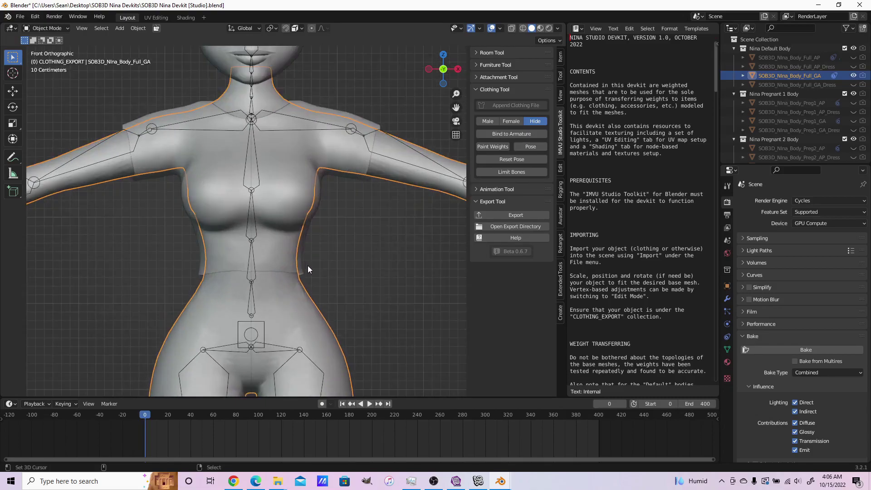
scroll(347, 292, "up", 2)
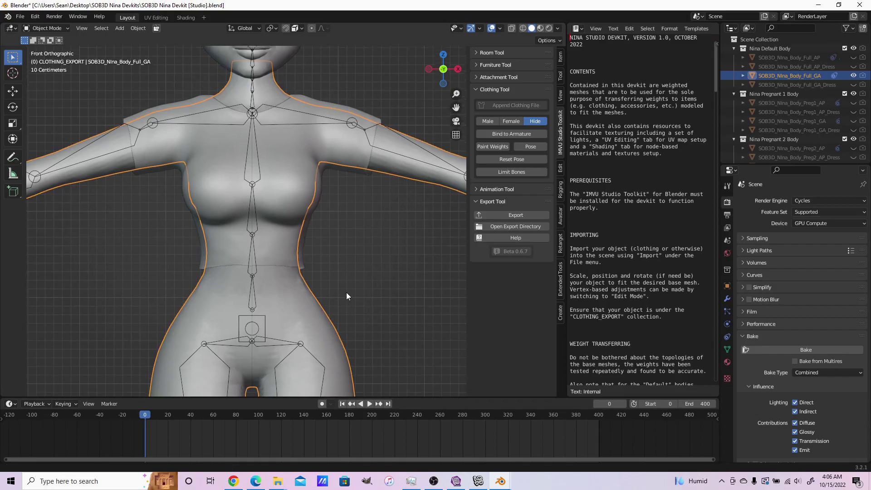
left_click(317, 264)
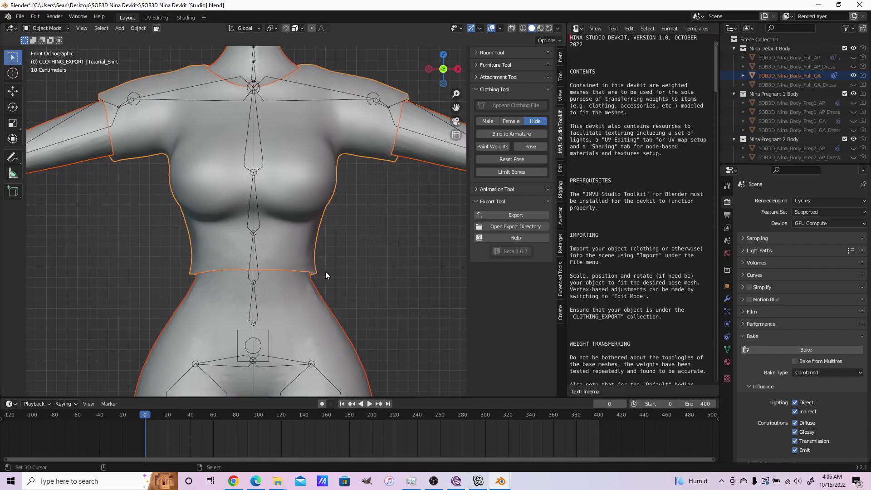
scroll(325, 274, "down", 2)
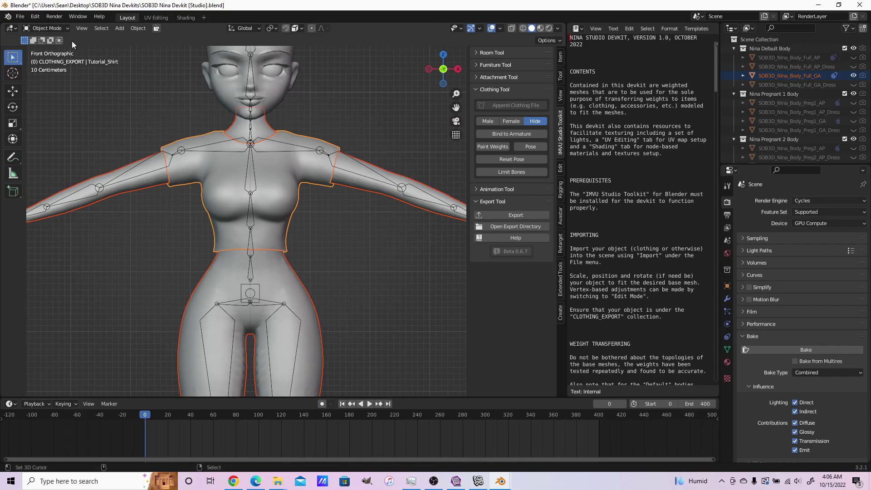
In Weight Paint mode, run Transfer Mesh Data with Nearest Face Interpolated mapping, By Name / All Layers.
left_click(50, 27)
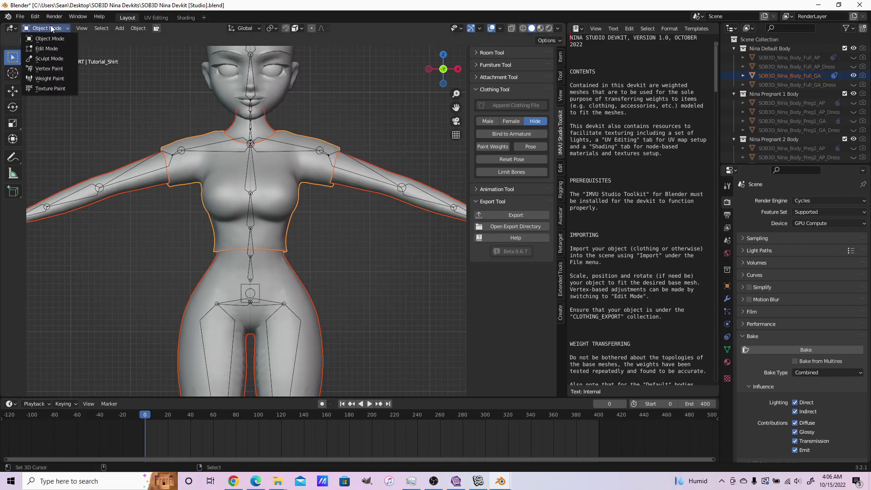
left_click(54, 78)
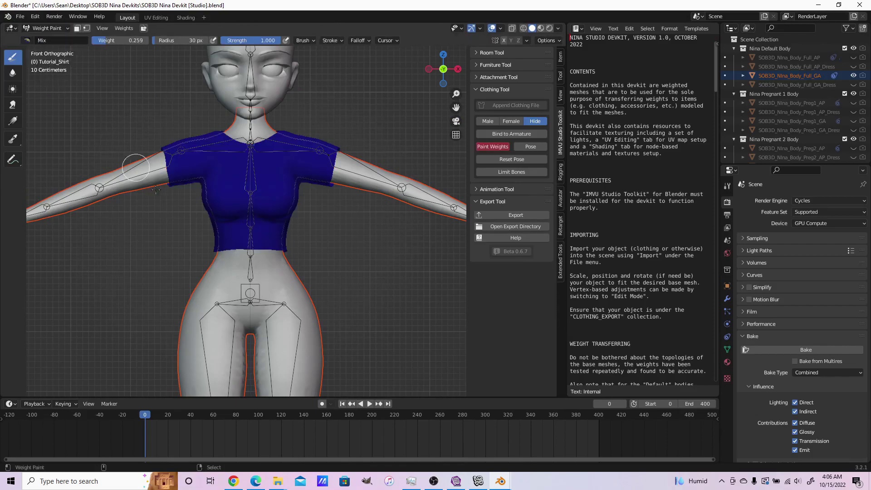
left_click(124, 31)
left_click(142, 141)
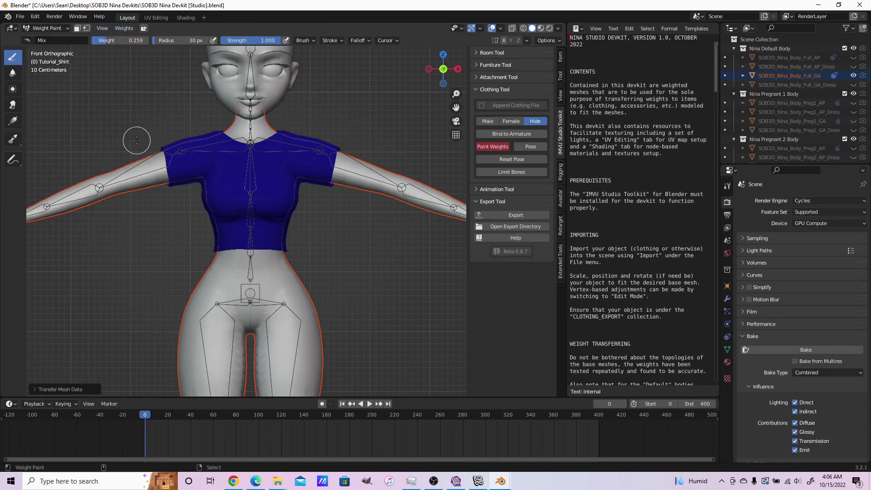
left_click(63, 391)
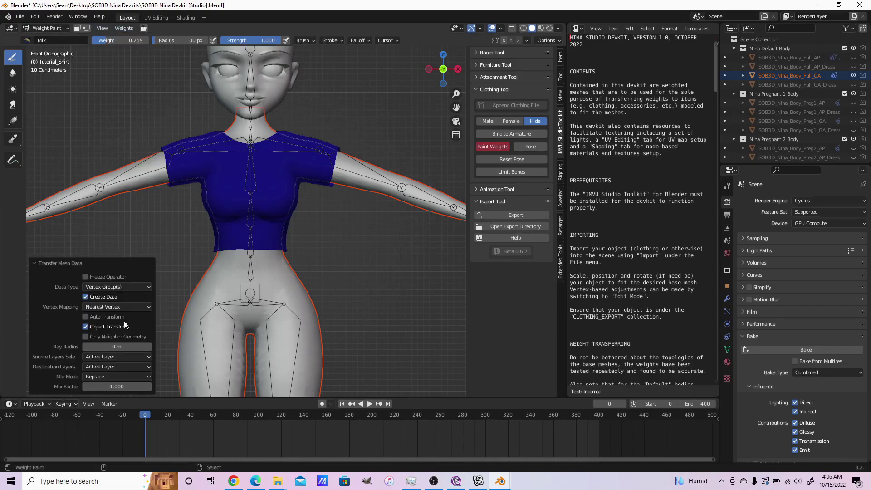
left_click(127, 309)
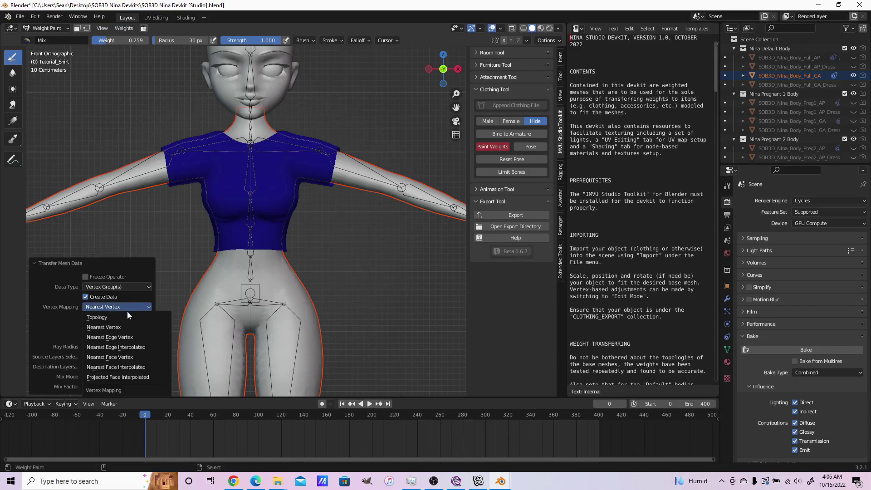
left_click(139, 367)
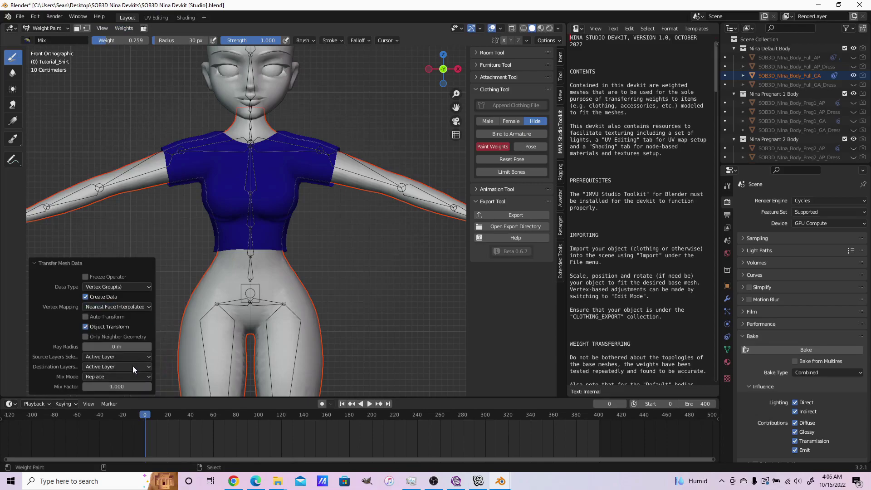
left_click(132, 360)
left_click(129, 374)
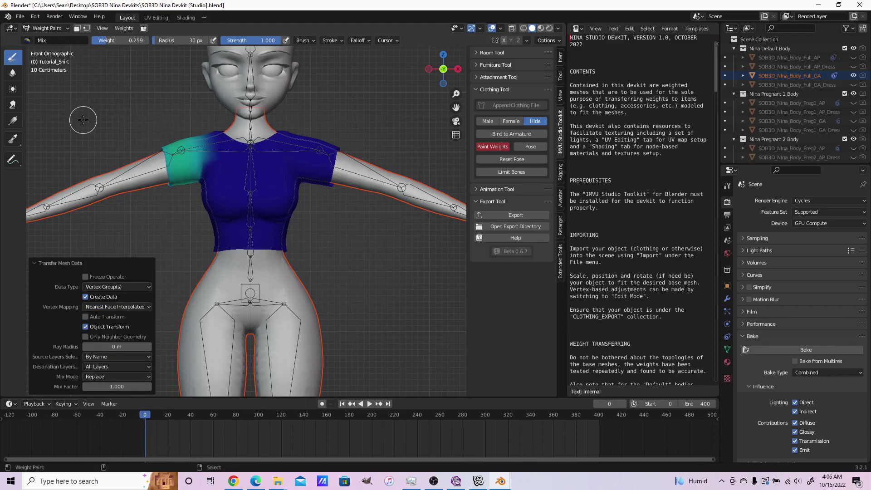
key("Escape")
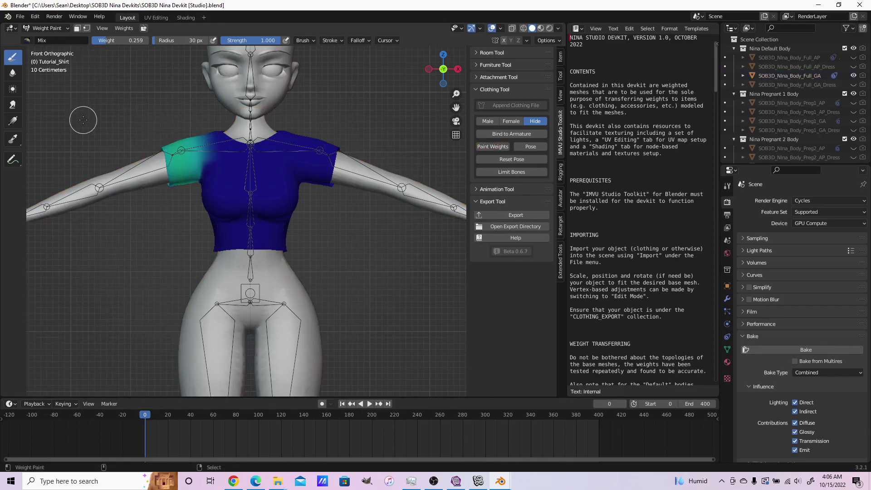
Return to Object Mode and select the Tutorial_Shirt.
left_click(54, 26)
left_click(54, 40)
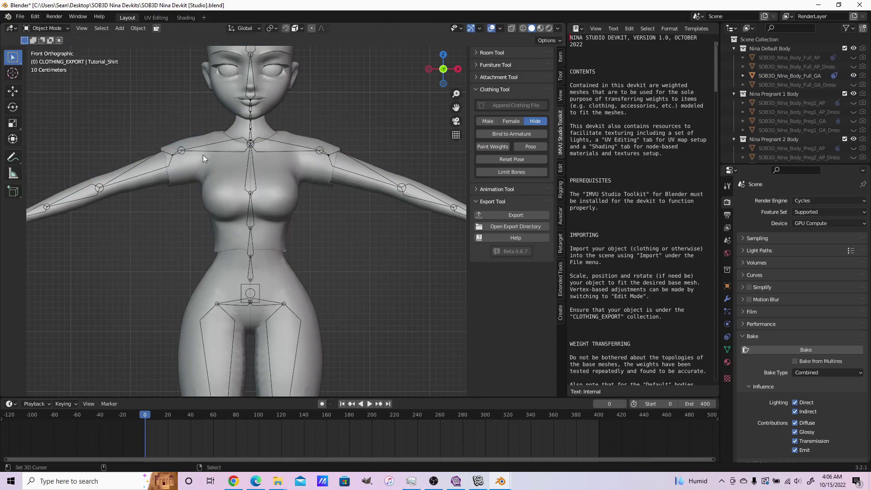
left_click(280, 195)
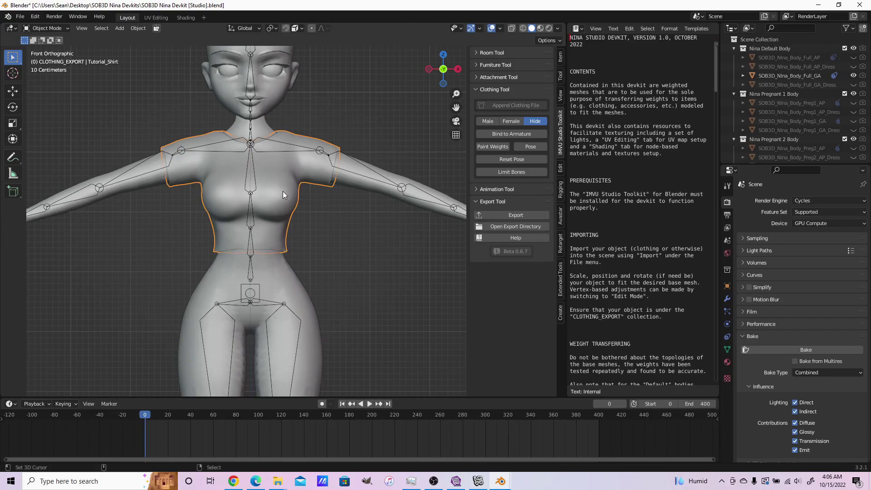
scroll(283, 192, "up", 3)
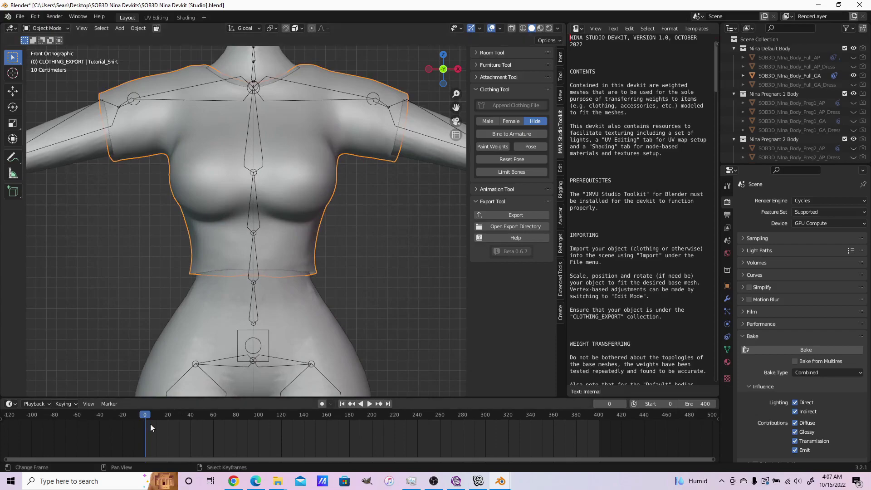
Play the animation to check the shirt deforms with the body, then recentre on the torso.
key("space")
key("space")
scroll(239, 224, "down", 3)
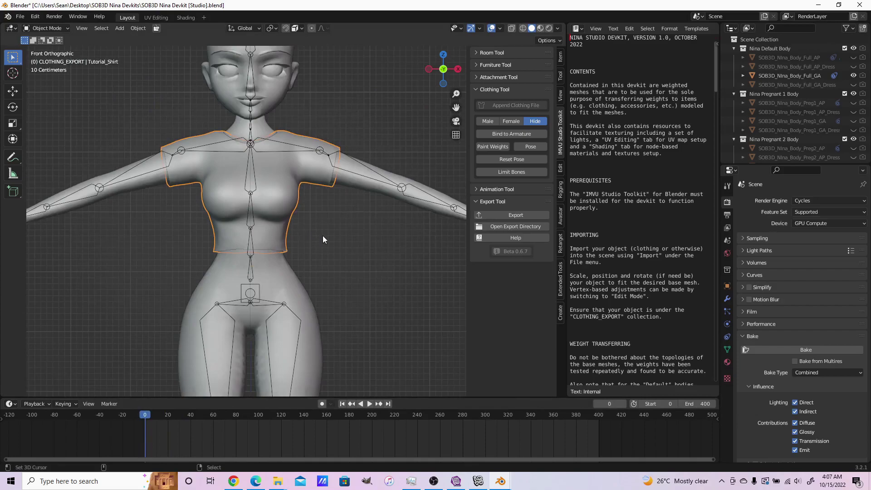
scroll(323, 239, "up", 3)
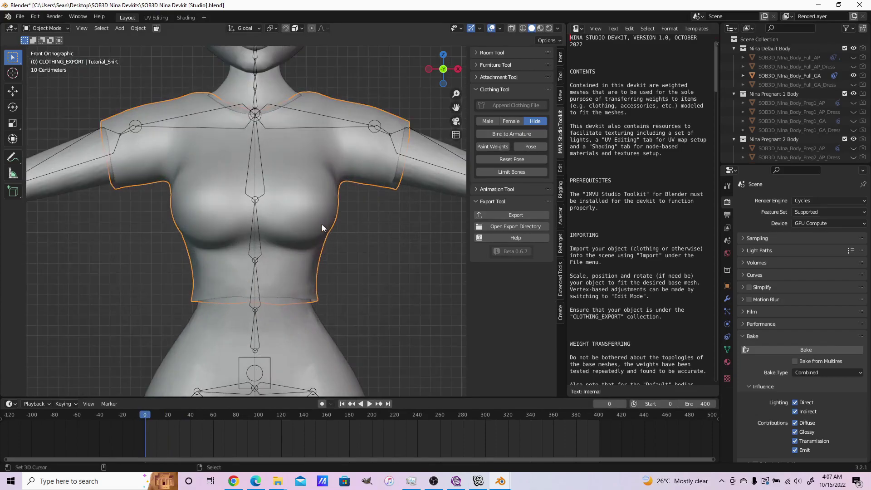
middle_click_drag(337, 233, 347, 251, "shift")
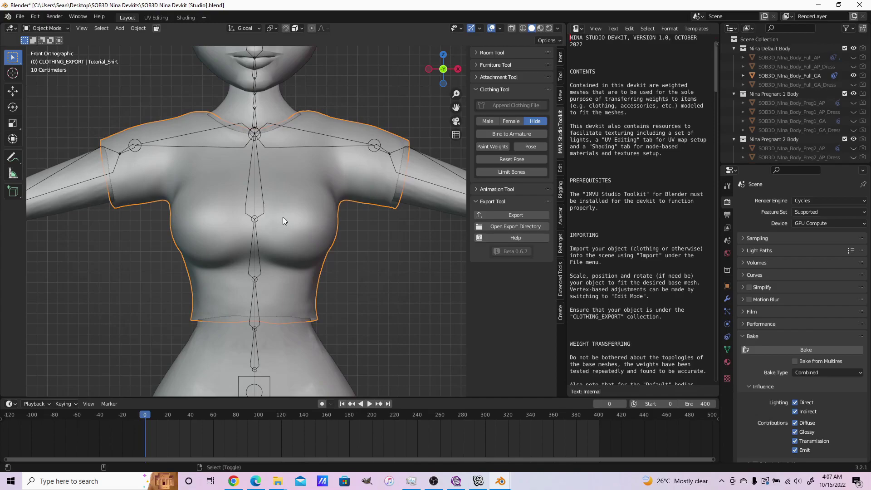
Select the Tutorial_Shirt, then add Clothing_Avatar_Armature to the selection as the active object.
left_click(266, 201, "alt")
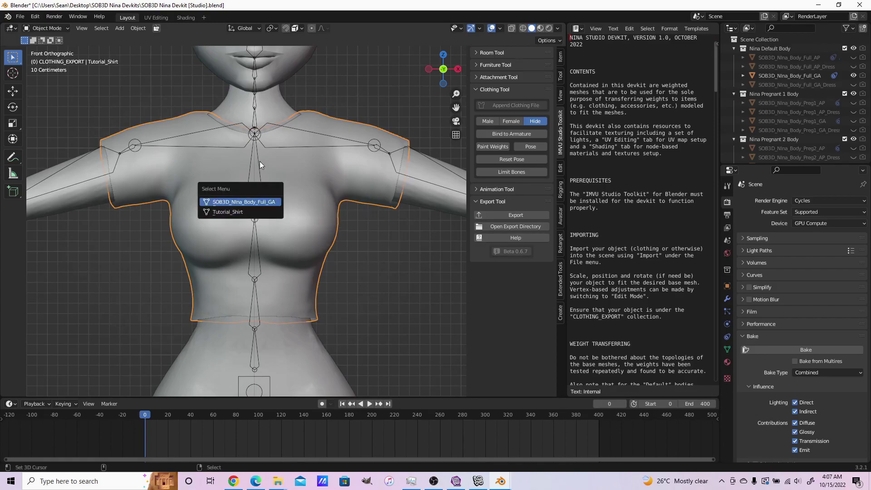
left_click(266, 203)
left_click(309, 235)
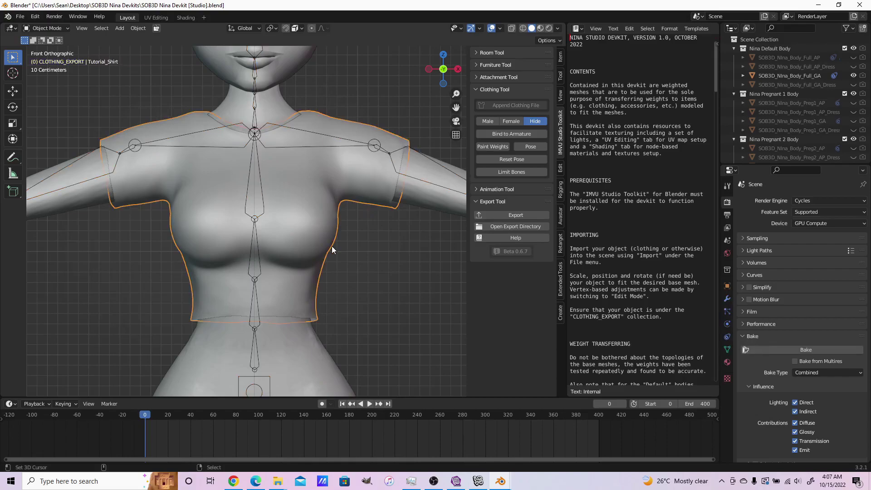
mouse_move(332, 246)
middle_mouse_down()
mouse_move(344, 263)
mouse_move(336, 258)
middle_mouse_up()
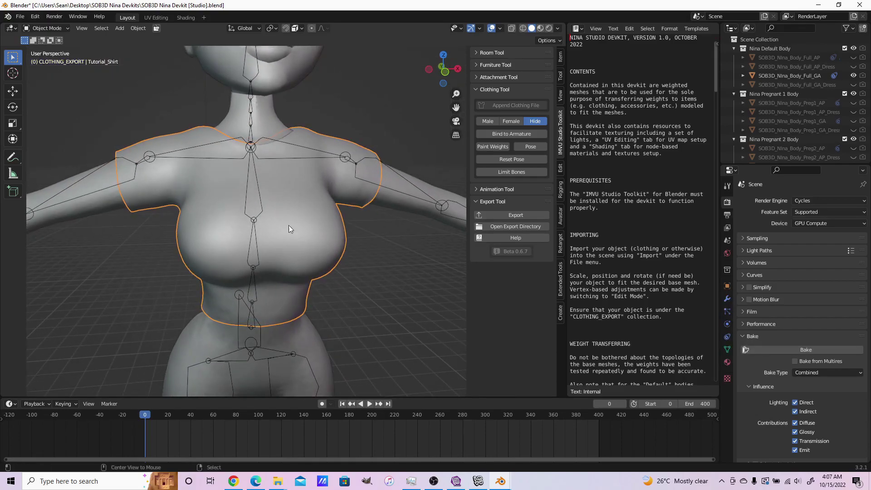
left_click(260, 205, "alt")
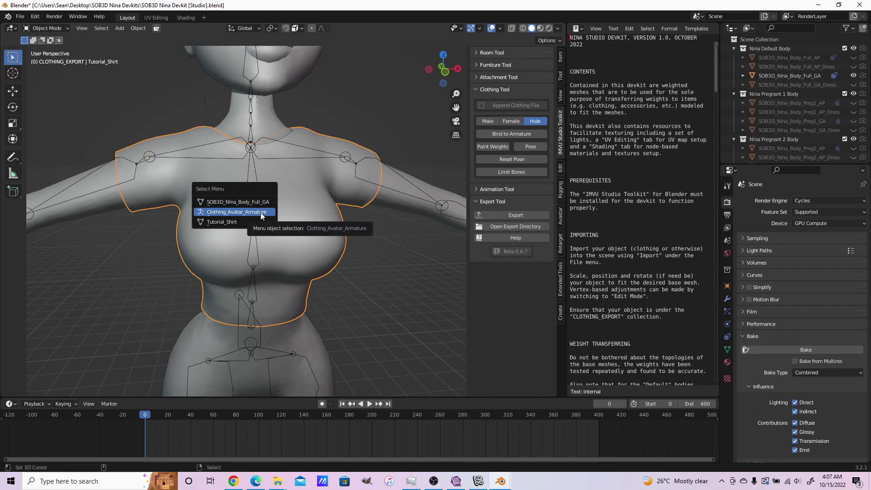
left_click(230, 212)
scroll(303, 214, "down", 3)
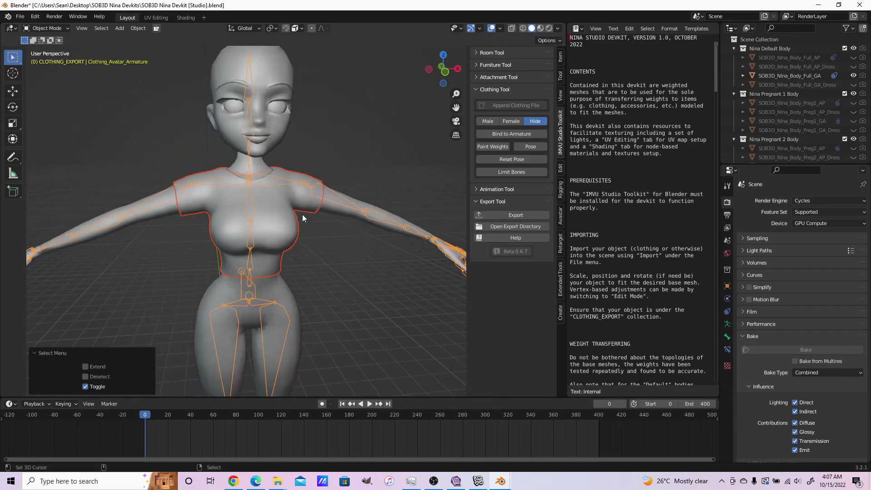
Parent the shirt to the armature with Armature Deform > With Empty Groups, then select only the shirt.
key("ctrl+p")
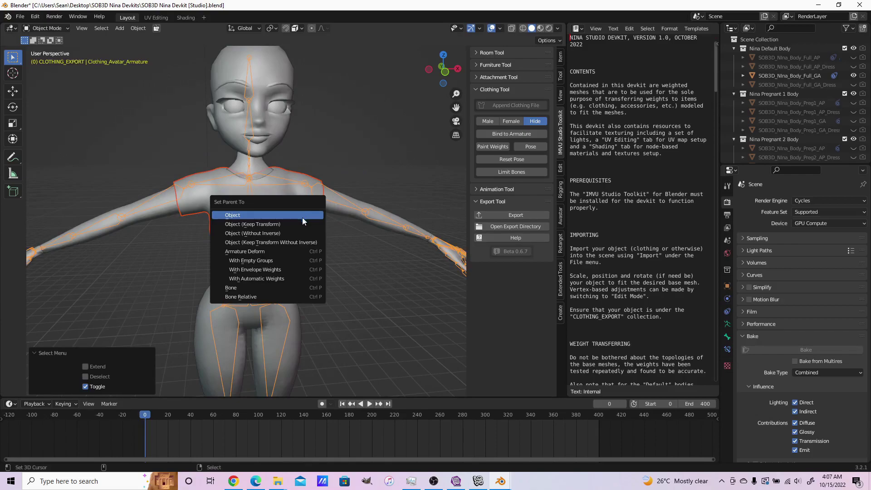
left_click(296, 262)
left_click(250, 210)
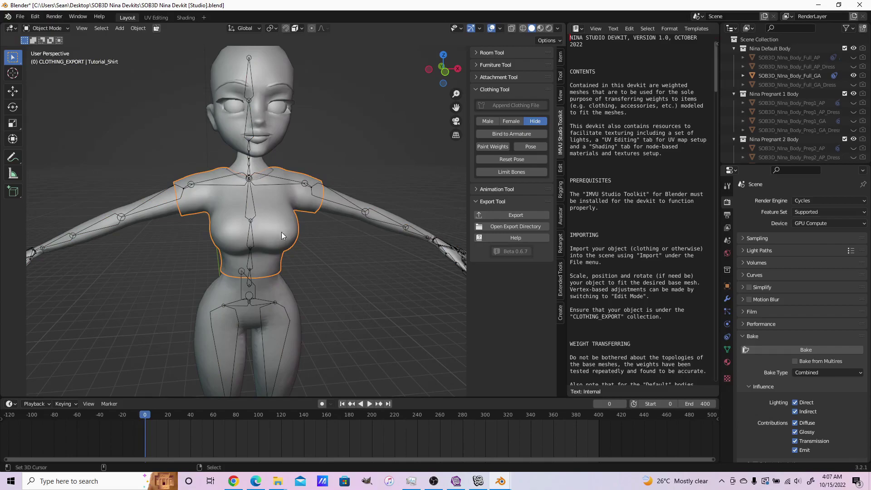
key("KP_1")
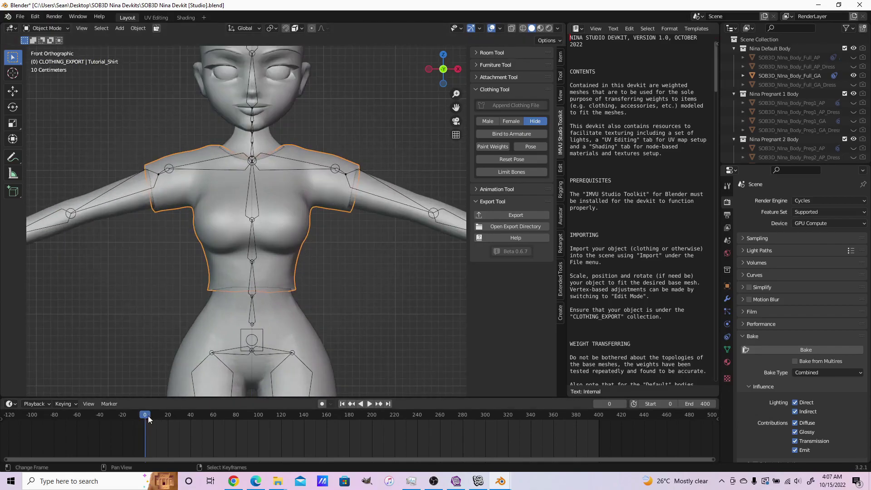
key("space")
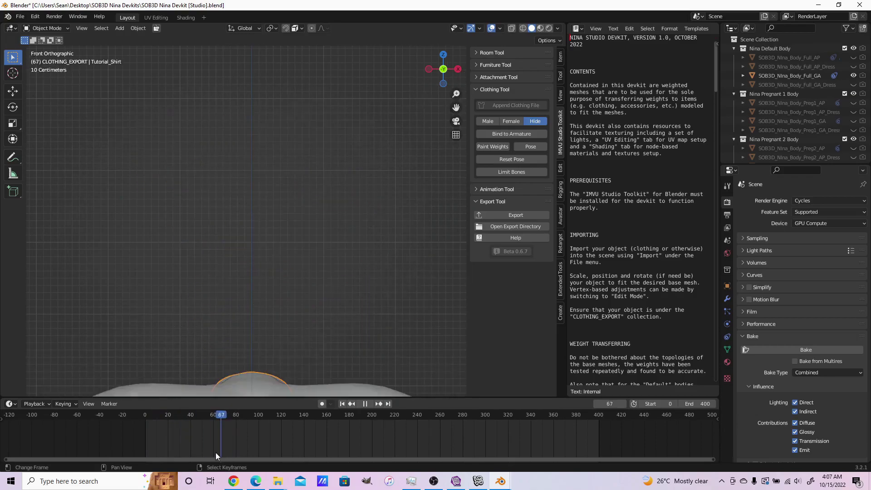
left_click_drag(216, 452, 113, 437)
key("space")
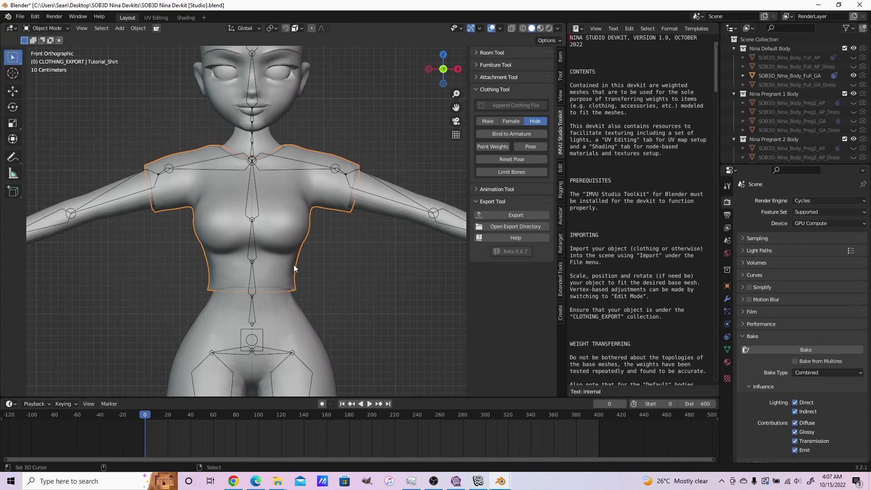
scroll(293, 265, "down", 2)
scroll(290, 258, "up", 2)
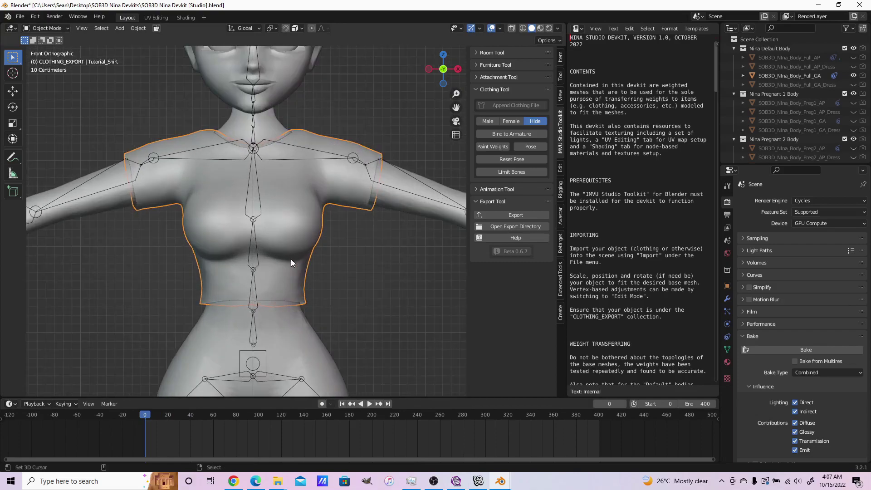
scroll(290, 259, "down", 2)
key("KP_3")
scroll(298, 267, "up", 2)
key("KP_1")
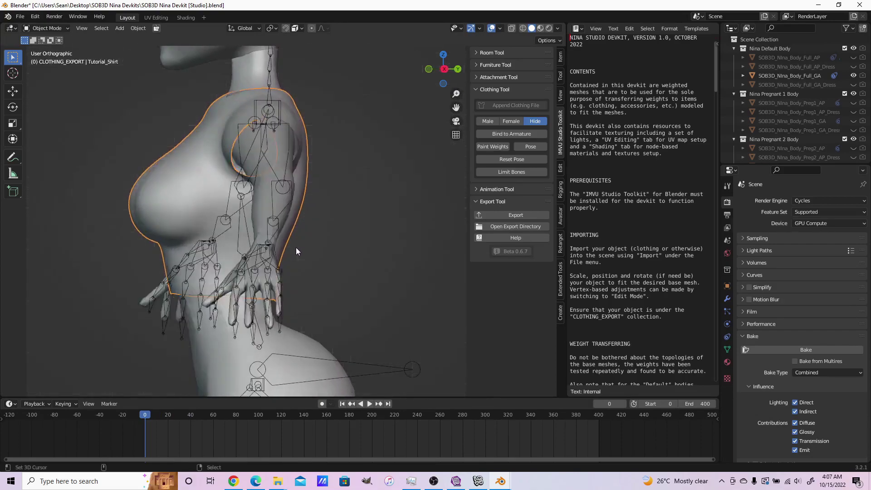
scroll(313, 265, "down", 2)
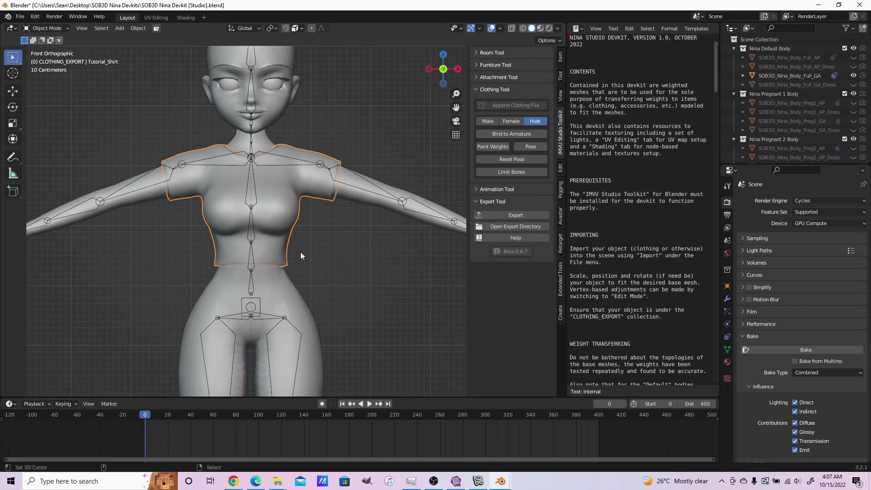
scroll(806, 117, "down", 8)
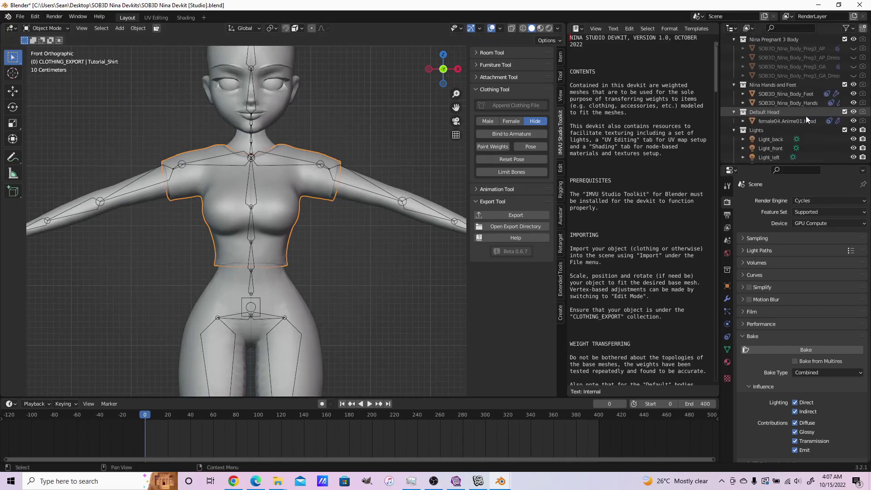
Display the Tutorial_Shirt's Material Properties, listing Front[20] and Back[21].
scroll(806, 116, "down", 8)
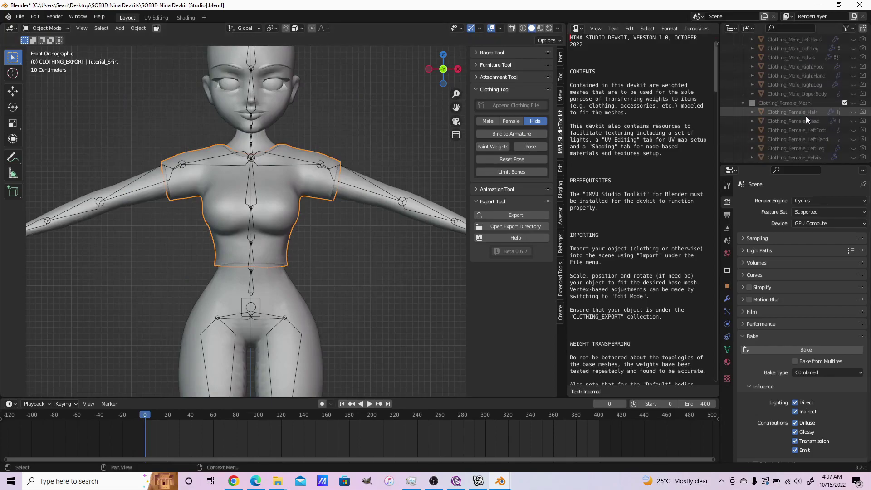
scroll(806, 116, "down", 5)
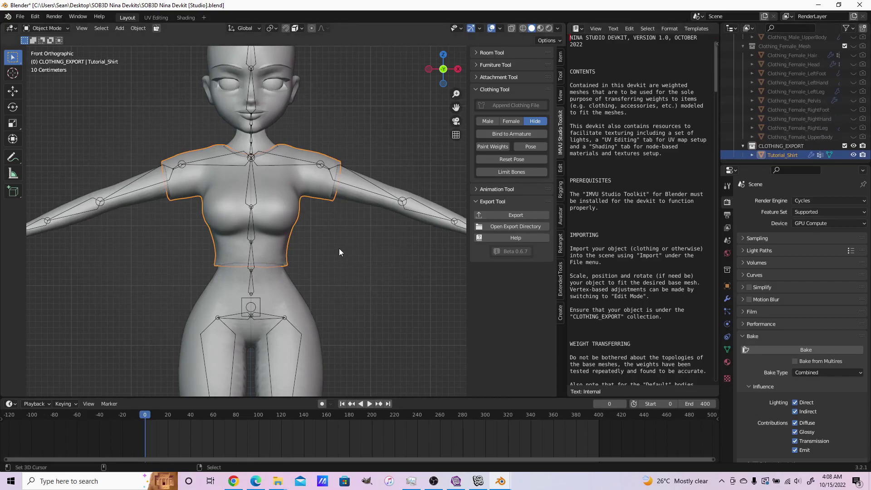
scroll(339, 249, "up", 3)
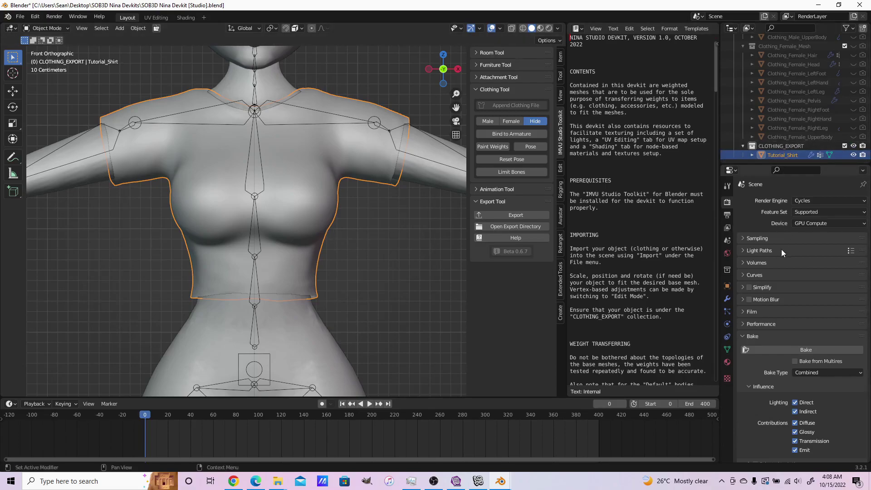
left_click(728, 361)
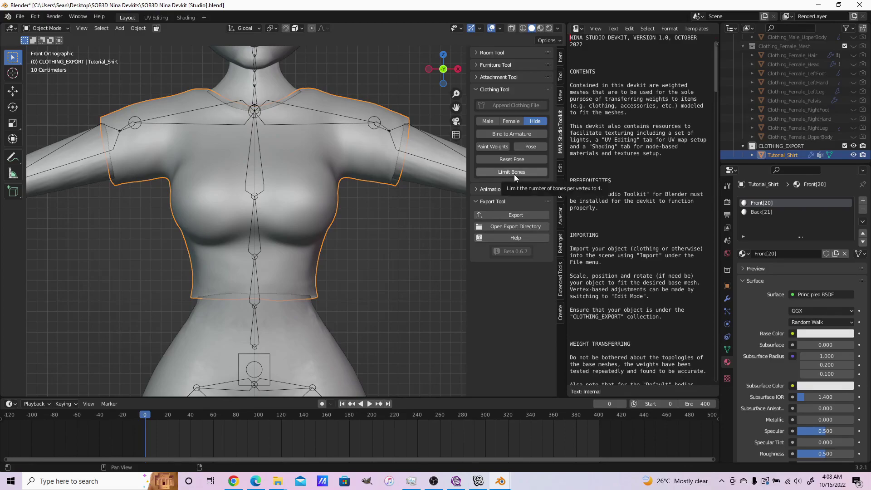
Apply Limit Bones at 4 per vertex, export as SOB3D Nina Devkit [Studio], and bring up IMVU Studio.
left_click(513, 173)
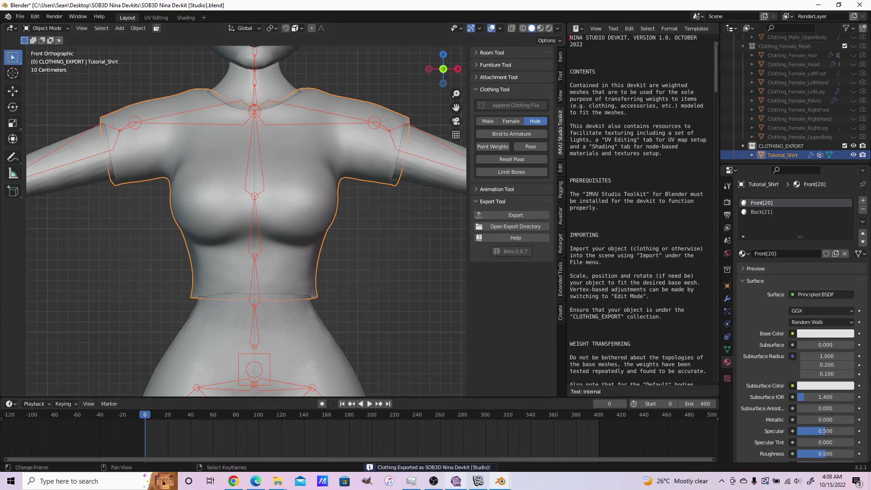
mouse_move(456, 480)
left_click(477, 444)
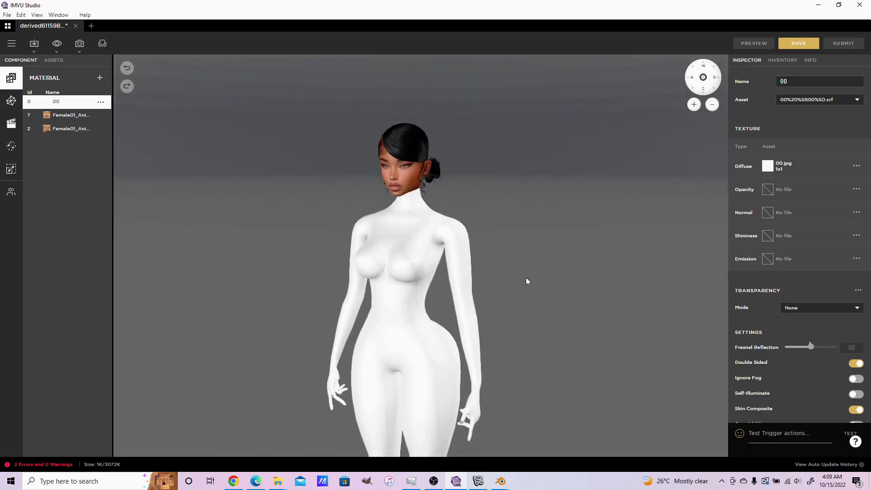
Zoom around the avatar in the viewport, then bring up the Import options.
scroll(534, 233, "up", 3)
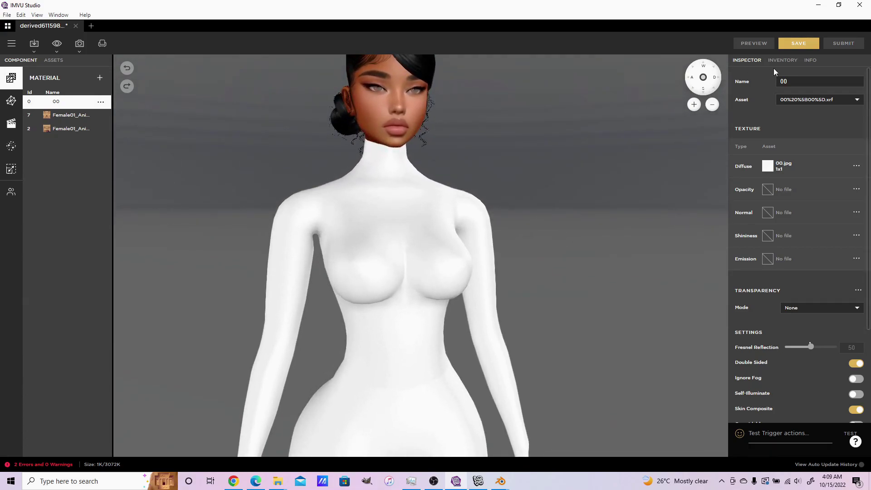
scroll(489, 129, "down", 3)
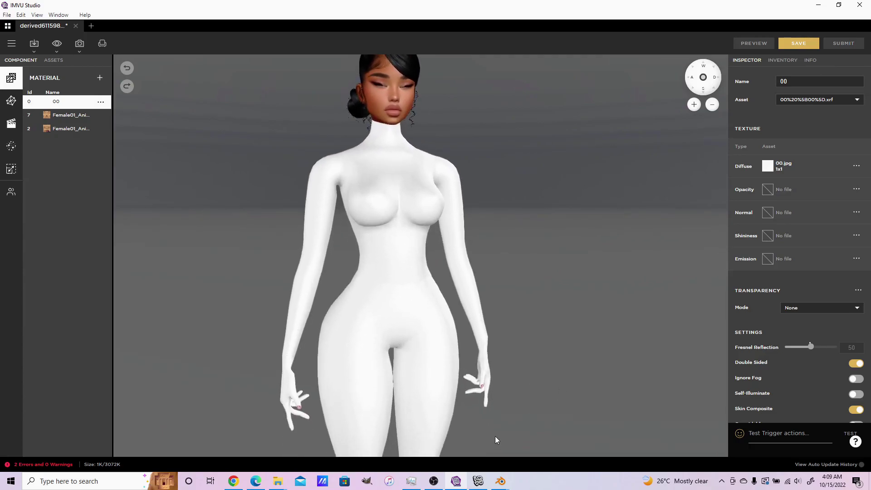
scroll(559, 309, "up", 4)
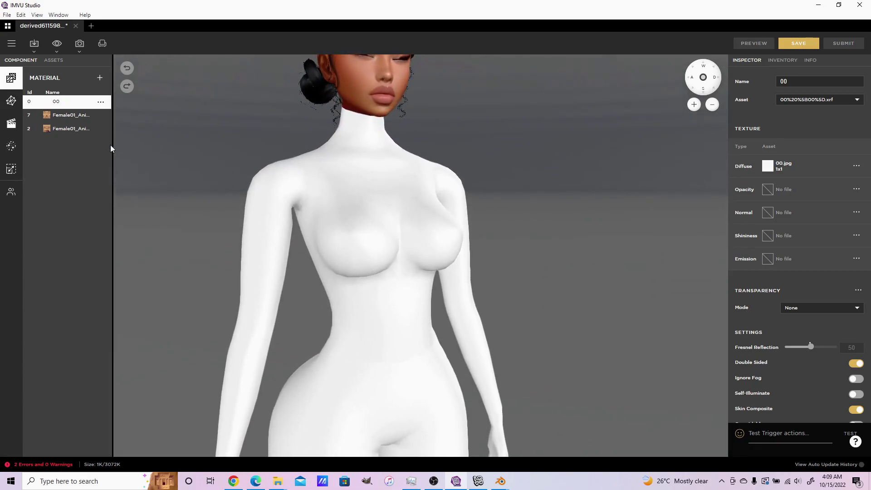
left_click(33, 46)
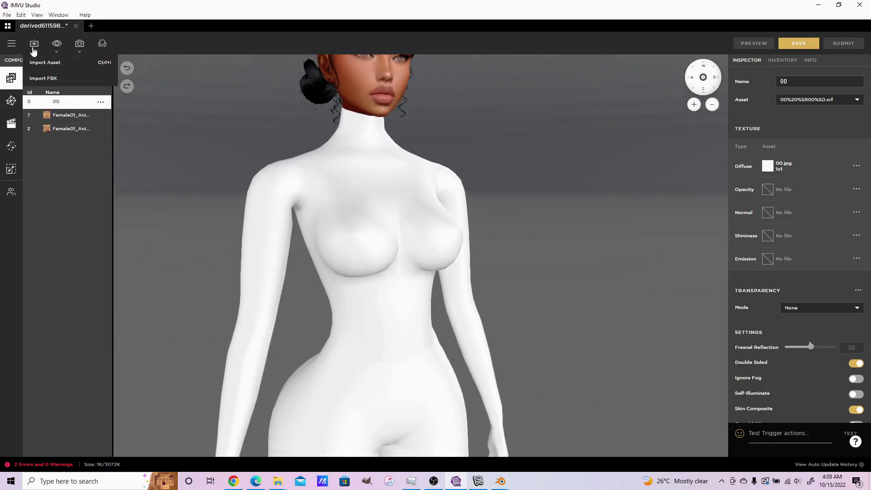
Import SOB3D Nina Devkit [Studio].fbx from the SOB3D Nina Devkits folder.
left_click(46, 78)
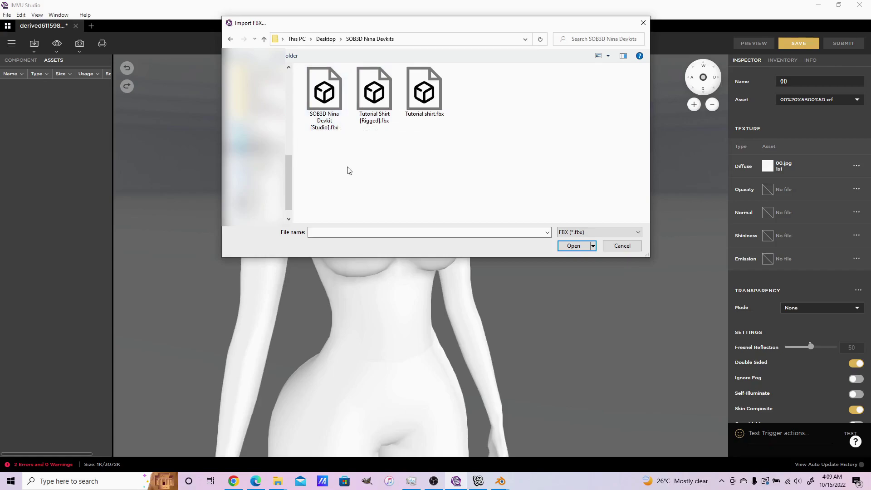
left_click(335, 119)
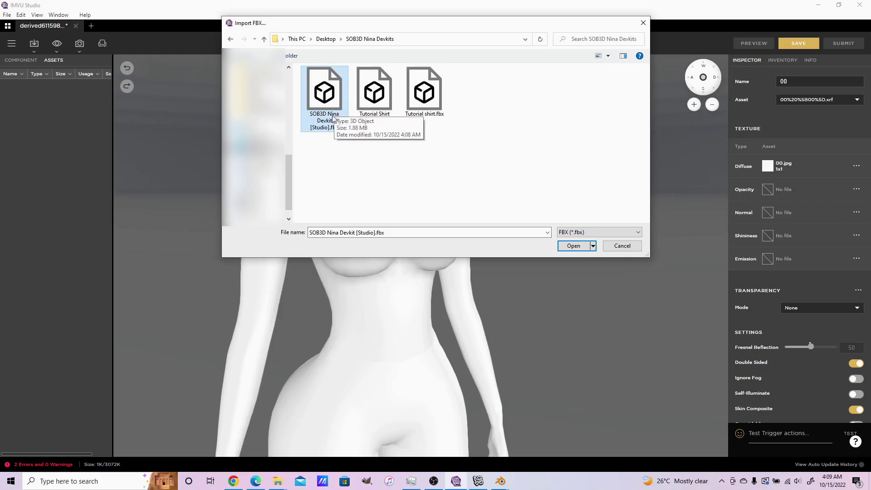
double_click(332, 111)
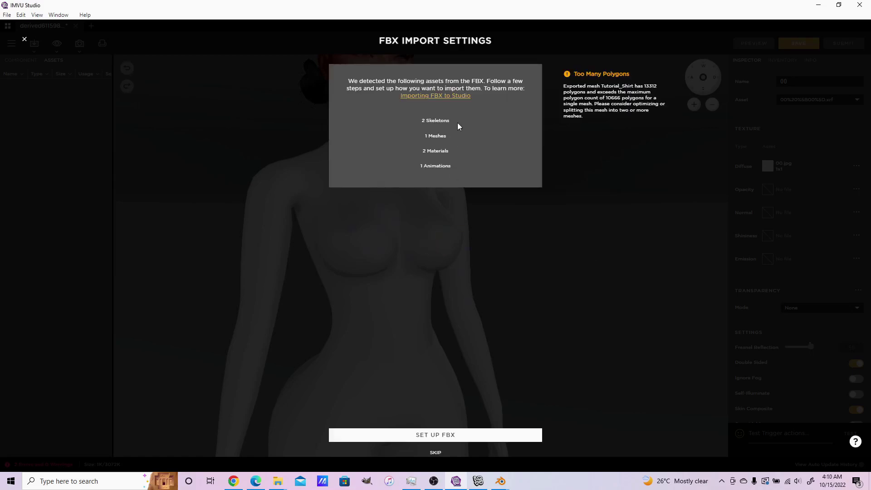
Change the Tutorial_Shirt mesh ID from 10 to 44 in the FBX import settings.
left_click(437, 436)
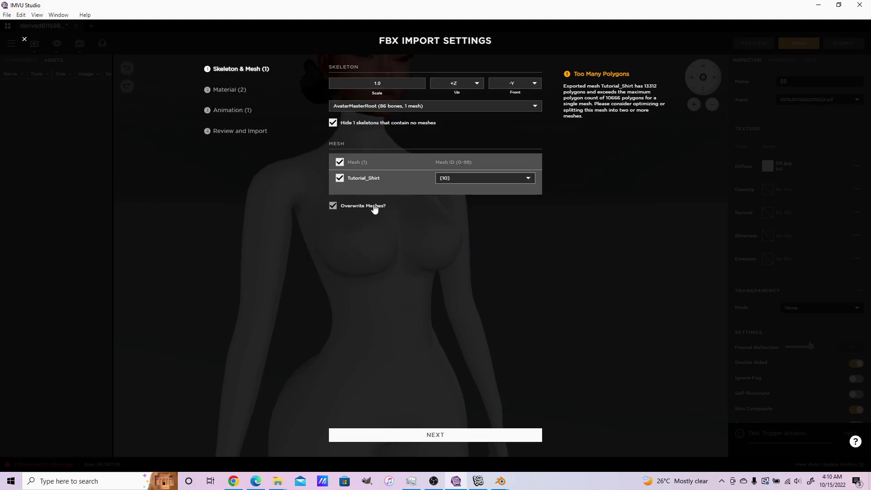
left_click(453, 178)
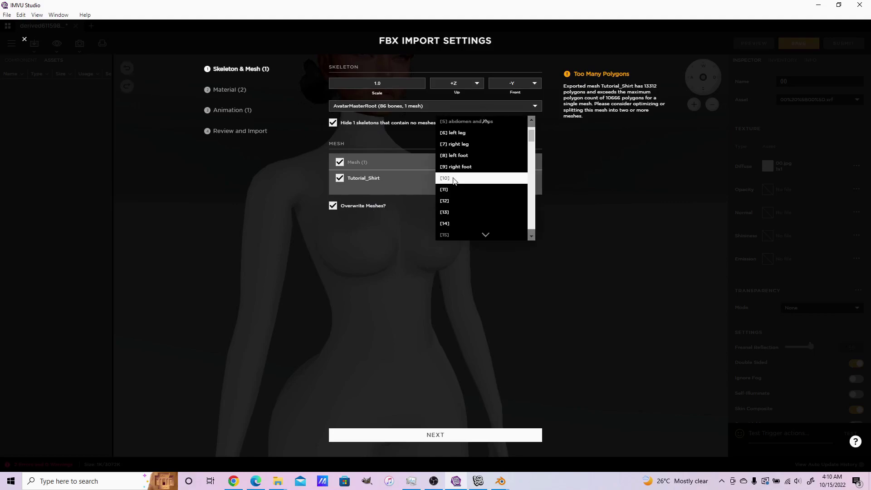
scroll(453, 179, "down", 15)
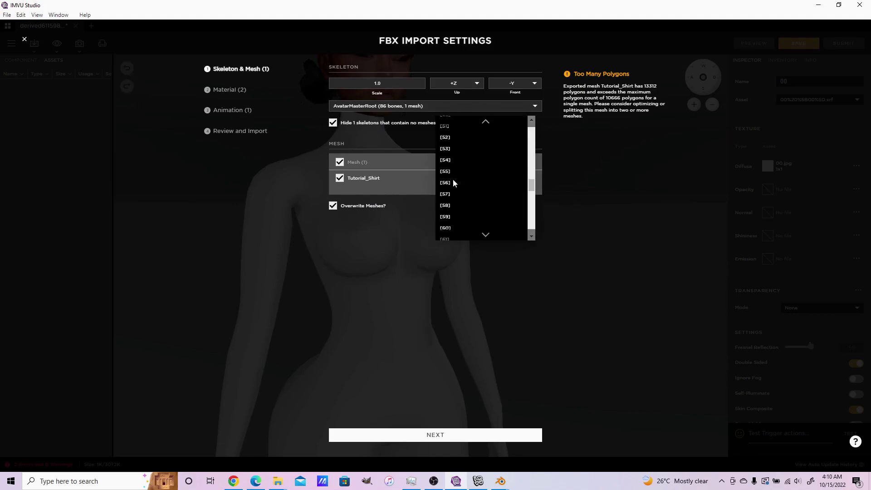
scroll(454, 181, "up", 4)
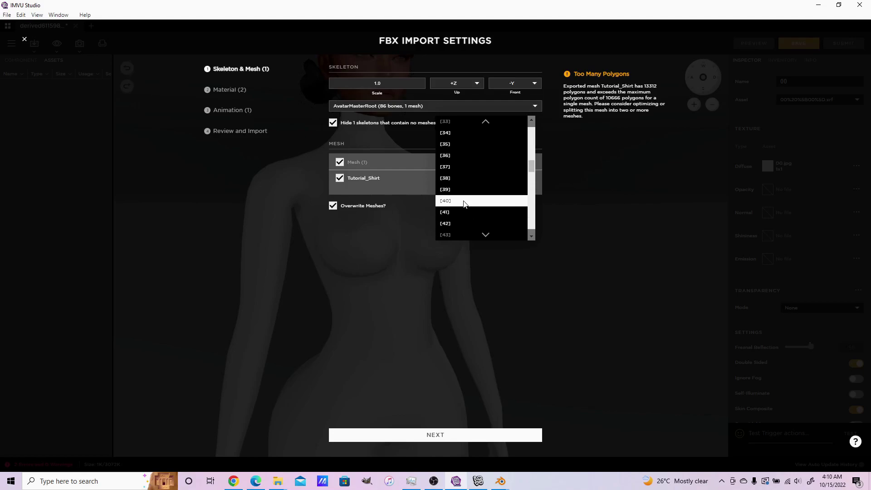
left_click(466, 154)
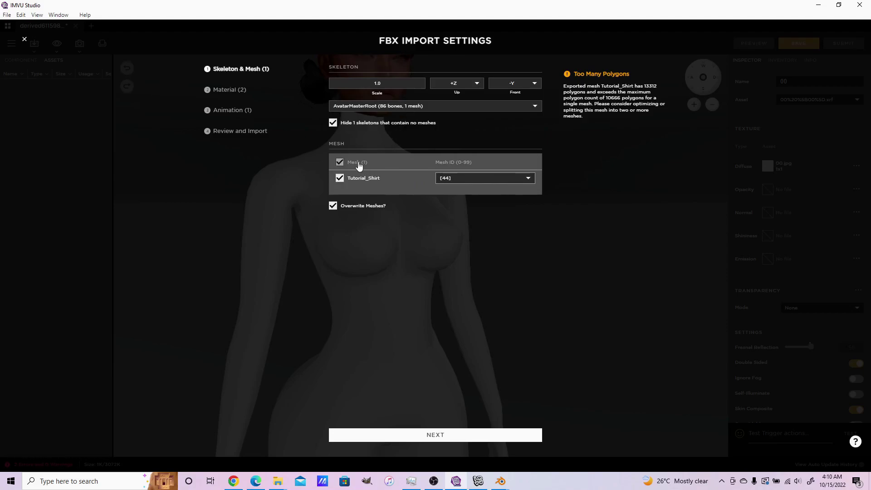
In the Material step, assign the front texture to Front[20] and Back texture.png to Back[21].
left_click(235, 92)
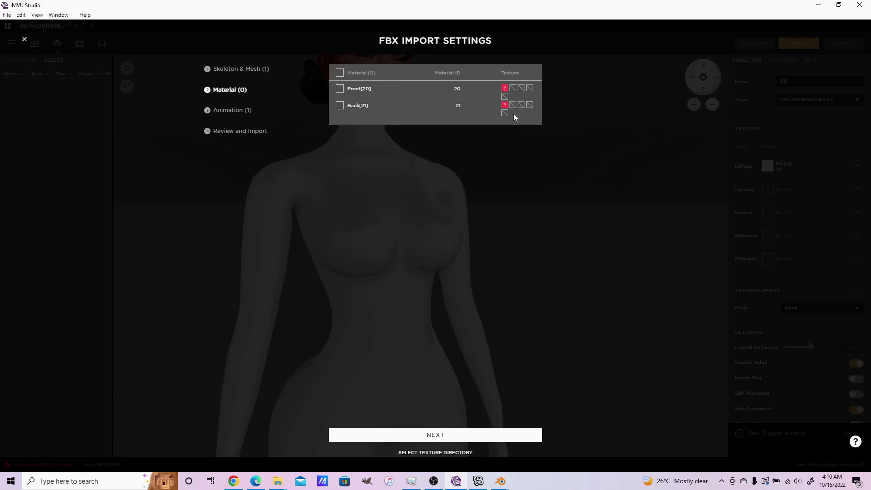
left_click(507, 92)
double_click(387, 97)
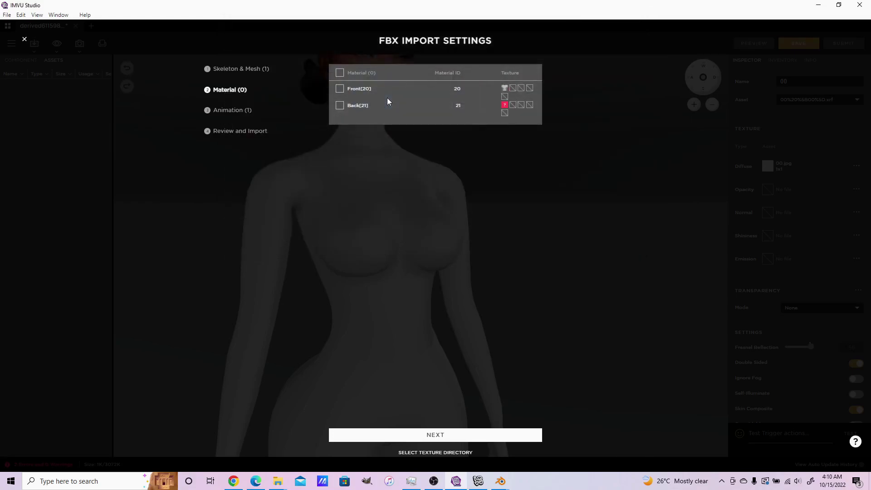
left_click(505, 105)
double_click(329, 94)
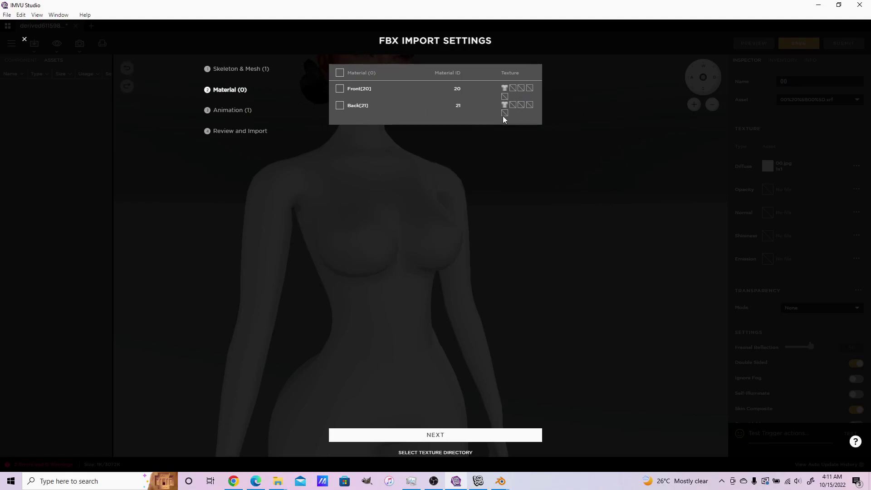
Tick the Front[20] and Back[21] checkboxes so both materials are imported.
double_click(356, 90)
double_click(361, 80)
left_click(361, 90)
left_click(340, 73)
Continue past the Animation and Review steps and import the Tutorial_Shirt FBX.
left_click(248, 111)
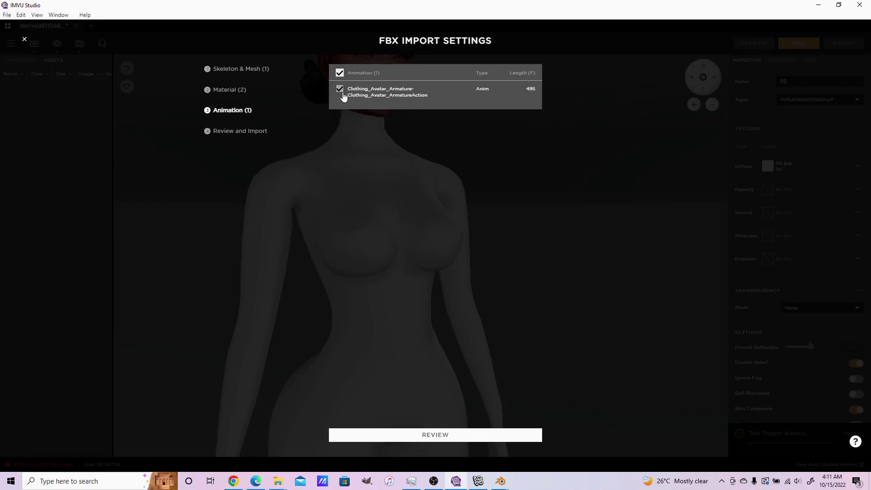
double_click(263, 132)
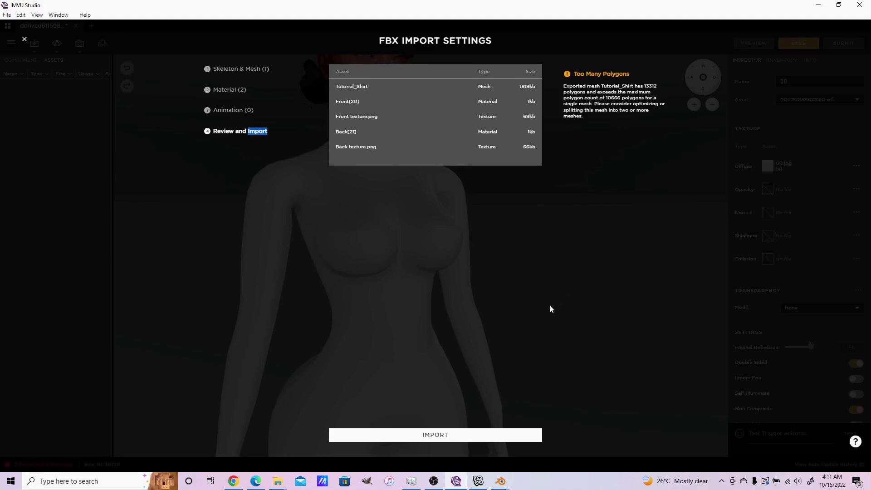
left_click(487, 437)
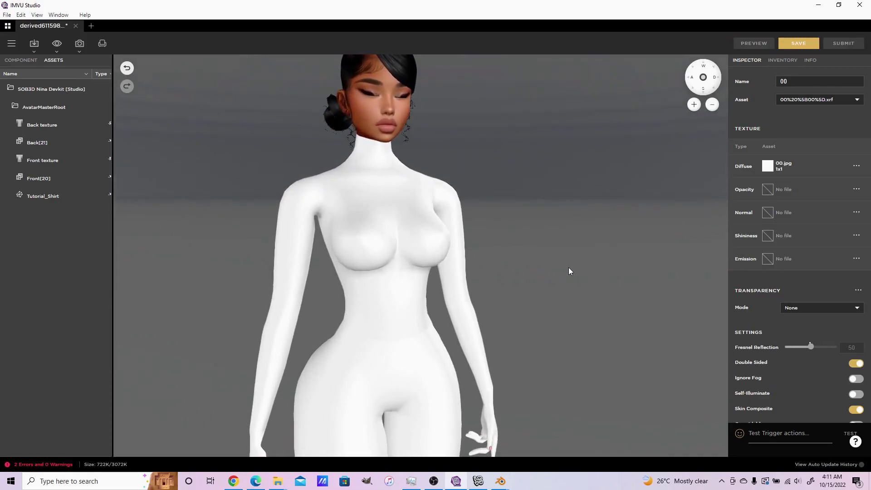
left_click_drag(570, 266, 482, 268)
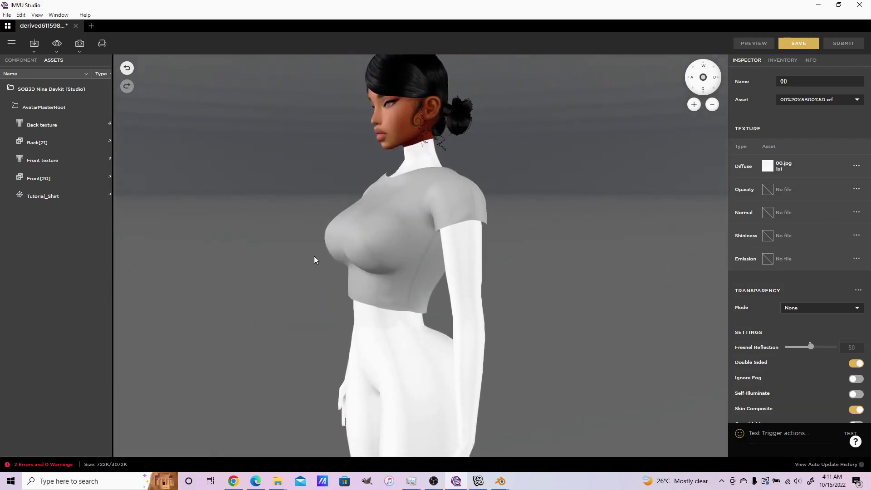
left_click_drag(315, 259, 449, 182)
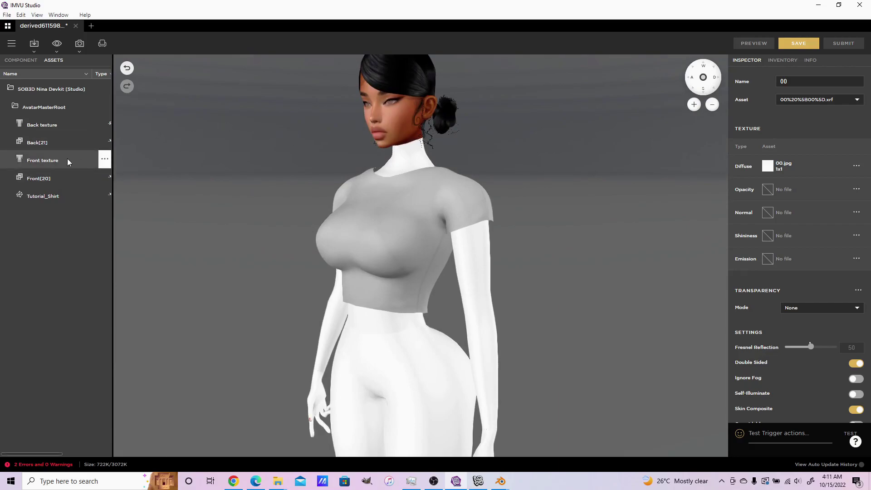
Enable Double Sided on the Back[21] and Front[20] materials.
left_click(20, 60)
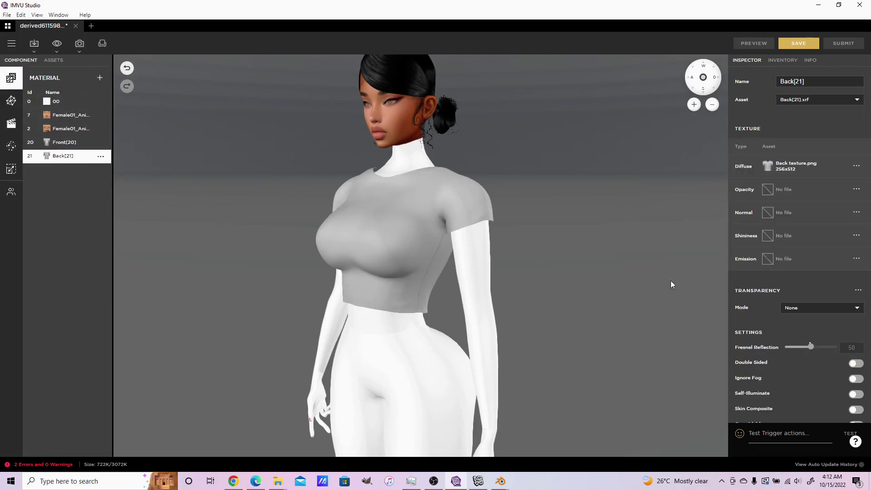
scroll(816, 260, "down", 1)
scroll(815, 260, "down", 1)
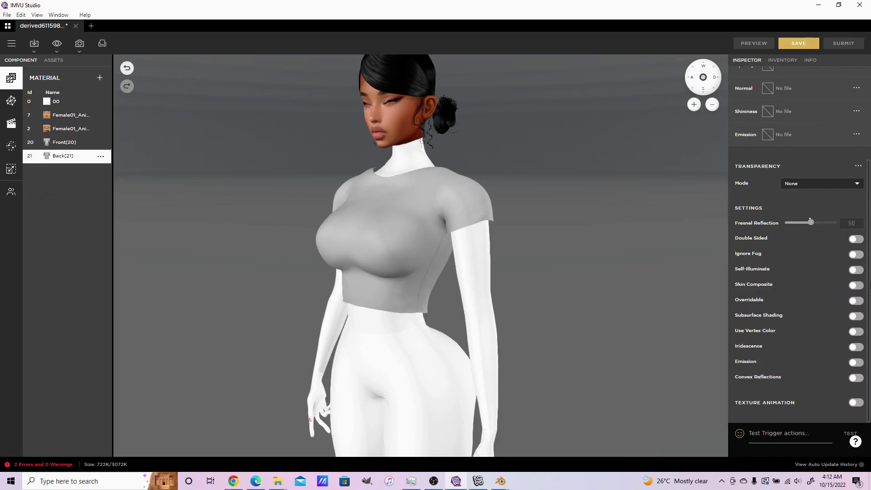
left_click(857, 243)
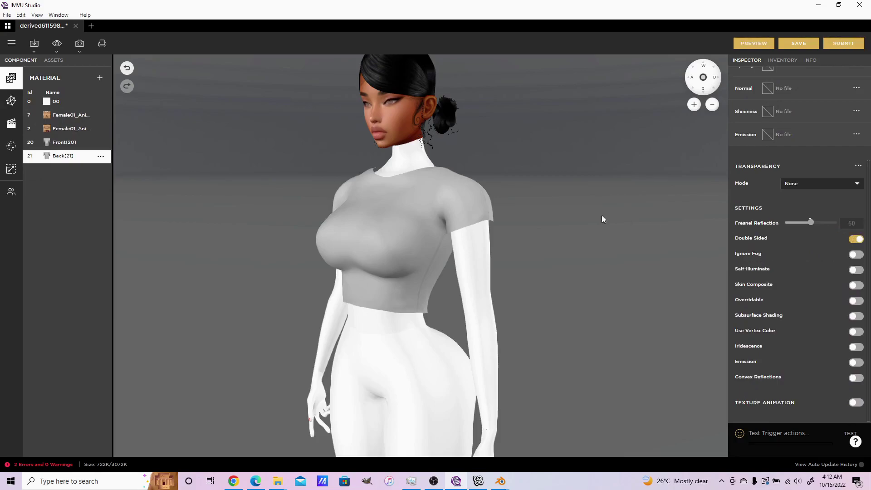
left_click(76, 144)
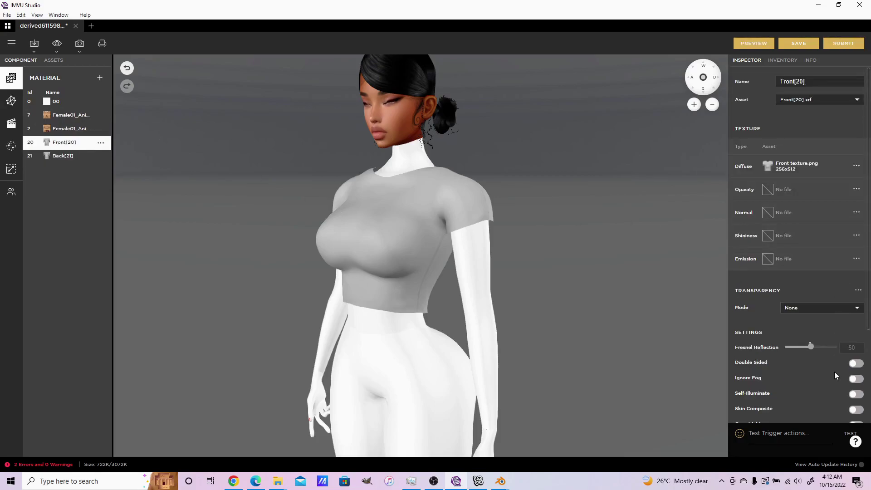
left_click(857, 363)
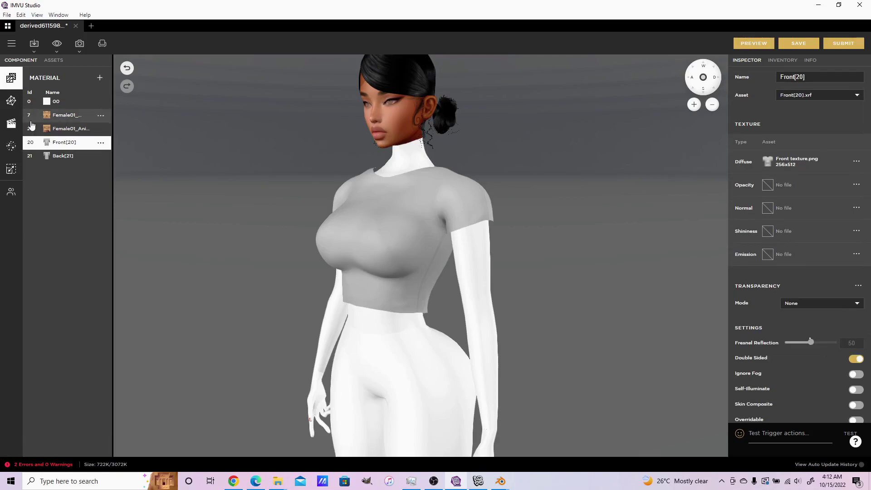
Give material 00 the MCG.jpg opacity map and preview it on the avatar.
left_click(64, 103)
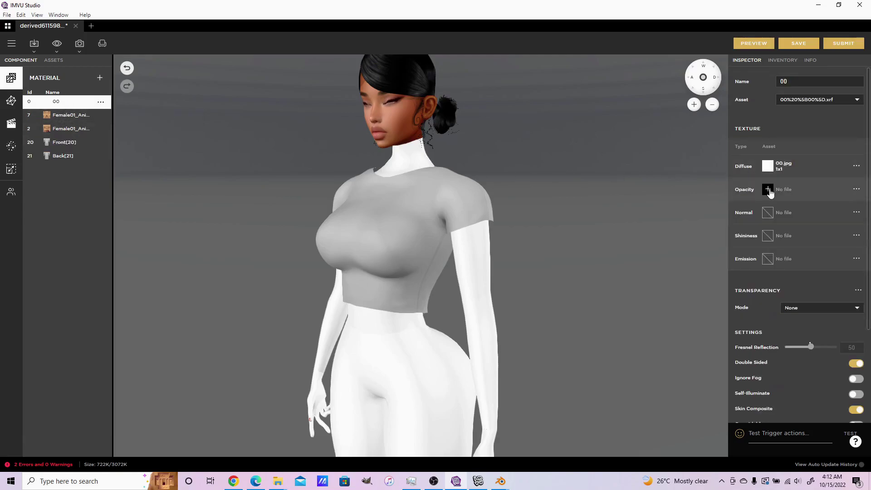
double_click(768, 189)
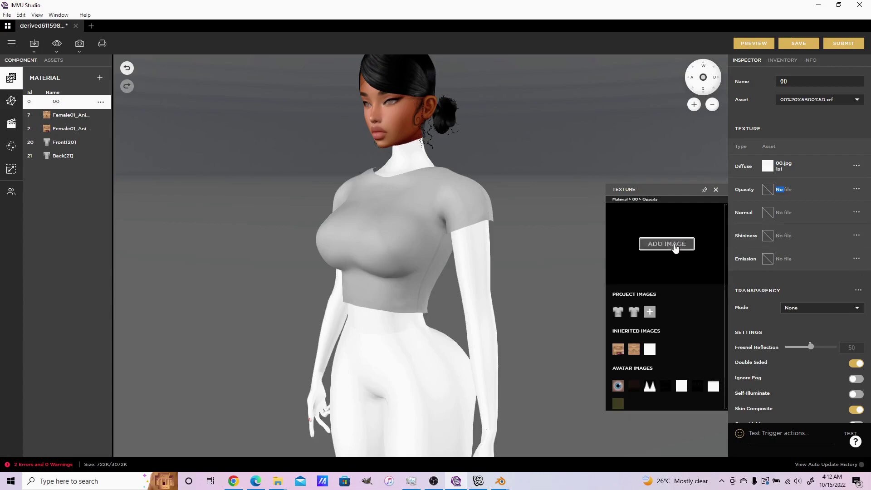
left_click(675, 246)
double_click(423, 108)
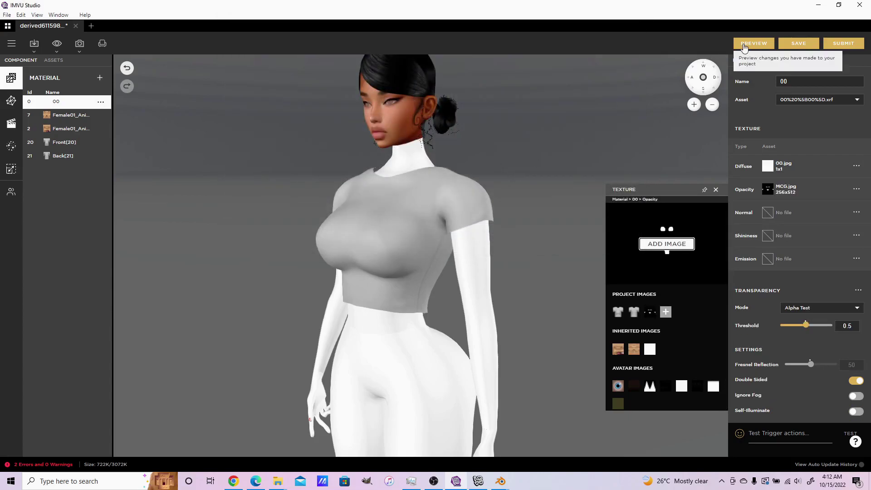
left_click(754, 44)
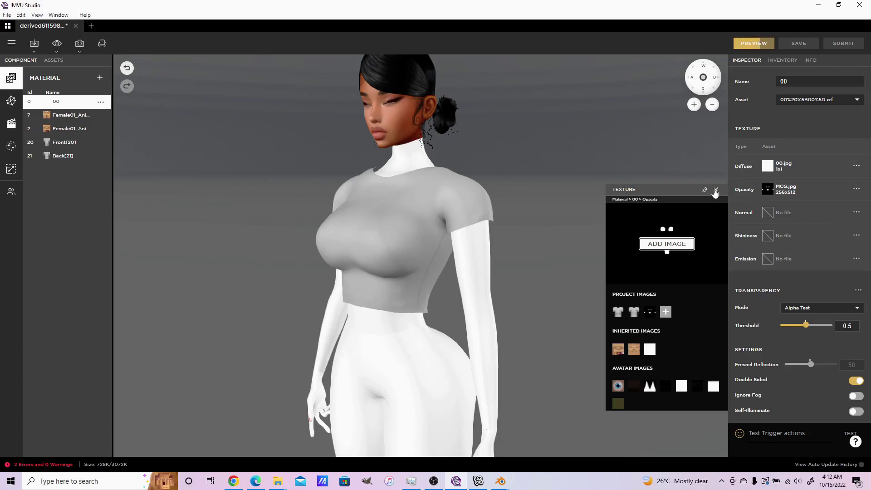
left_click(717, 193)
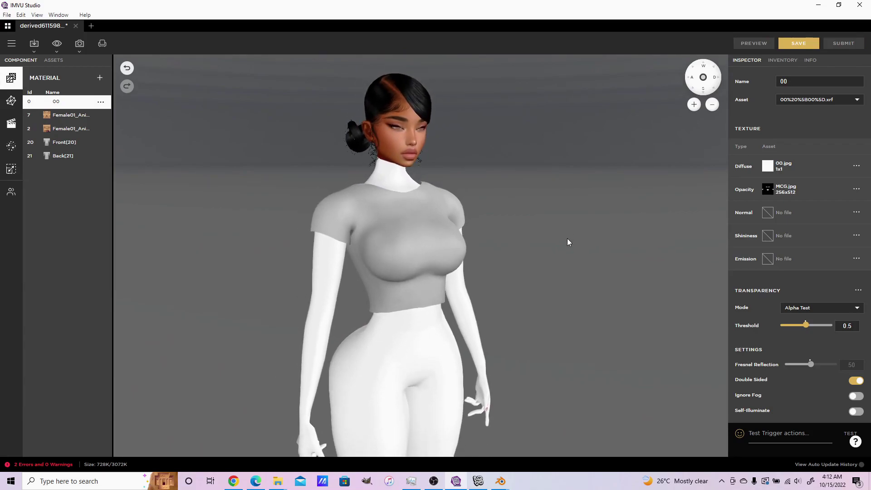
Orbit around the avatar to inspect the shirt from side and back, then bring Blender forward.
left_click_drag(565, 246, 535, 237)
left_click_drag(251, 254, 412, 259)
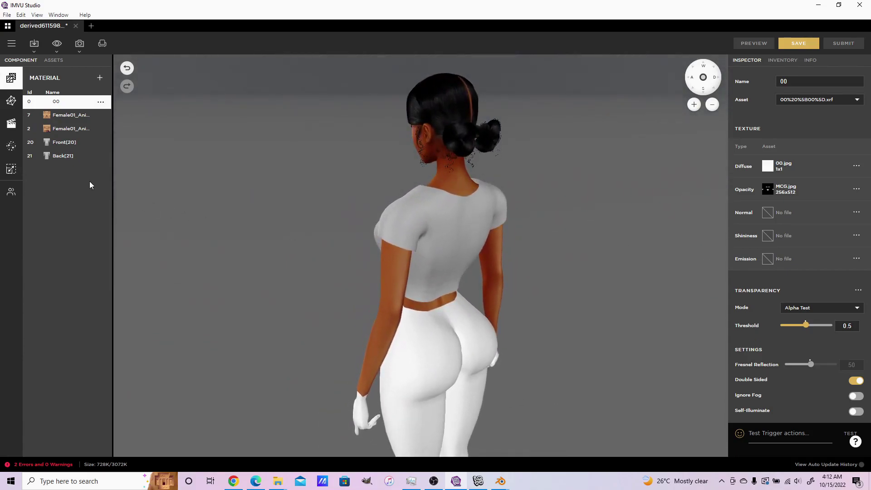
left_click_drag(210, 207, 184, 161)
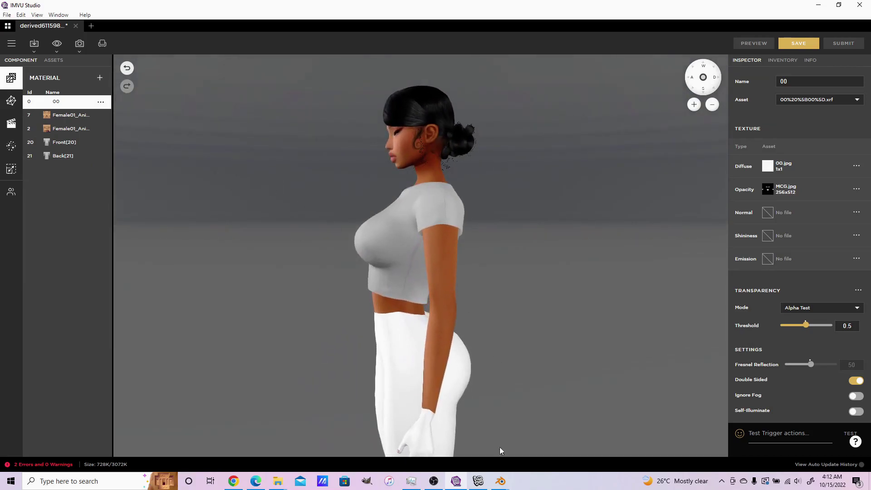
mouse_move(501, 481)
left_click(514, 435)
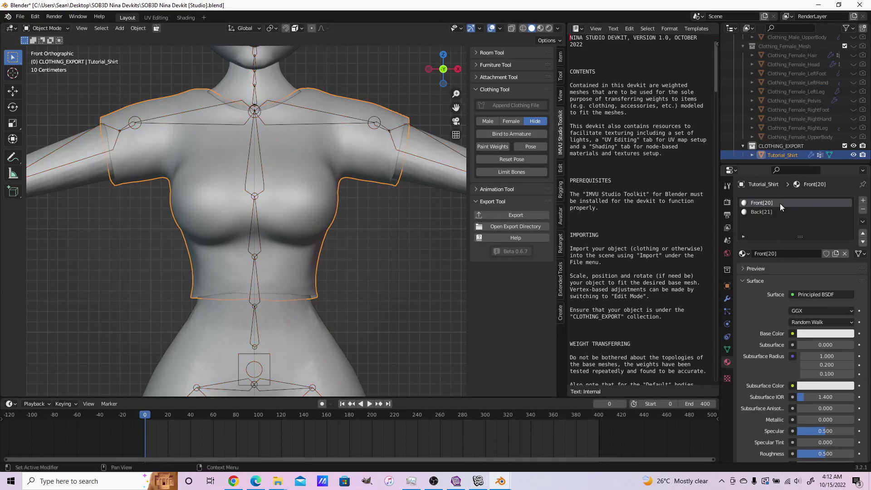
Rename the slots to Front[20][DS] and Back[21][DS], then switch back to IMVU Studio.
type("[DS]")
key("Return")
left_click(769, 212)
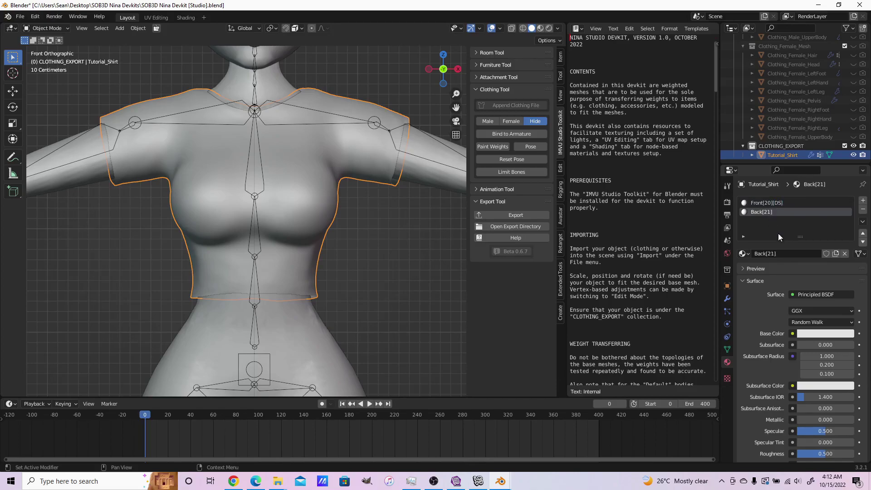
double_click(794, 257)
type("[DS]")
key("Return")
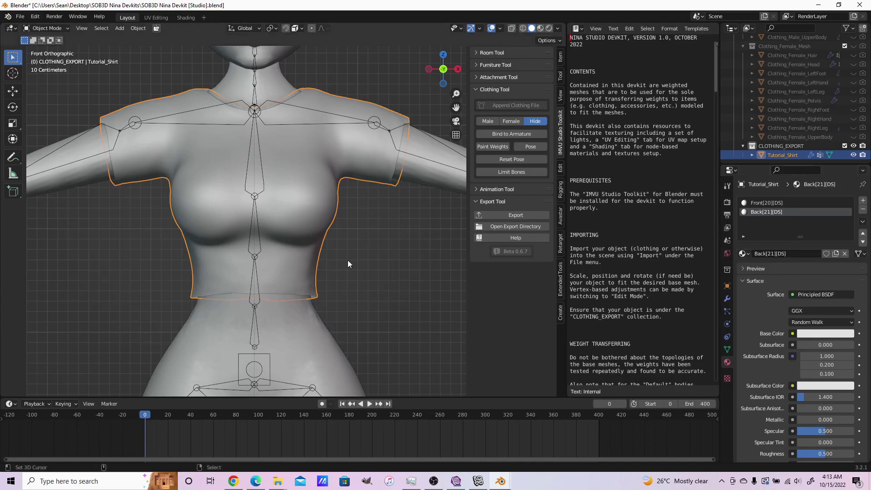
left_click(456, 481)
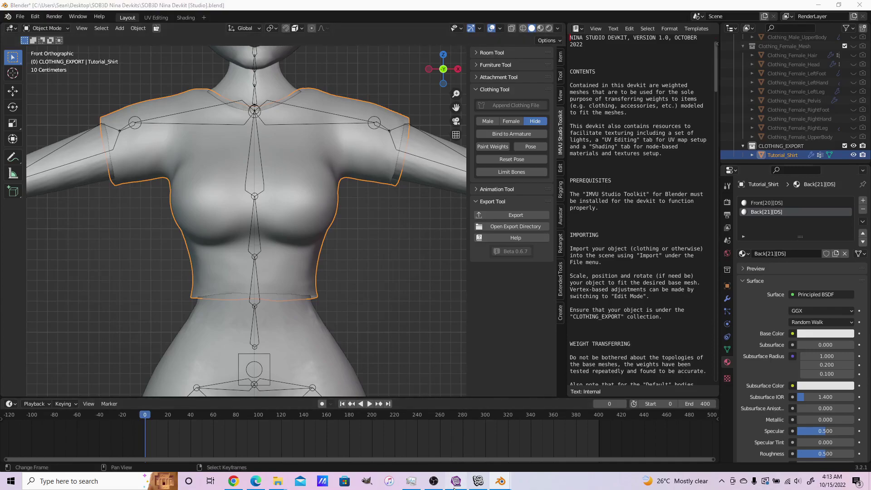